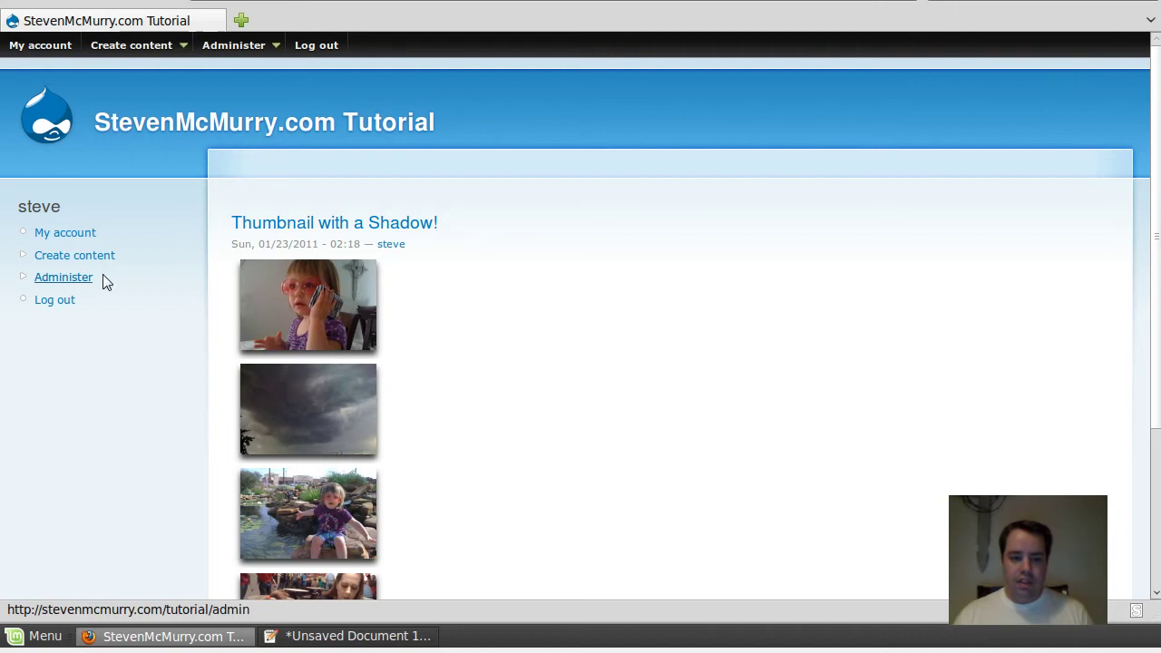
# Enable the Content Templates module in the site's CCK module list and save the configuration.
pyautogui.moveTo(253, 50)
pyautogui.moveTo(262, 84)
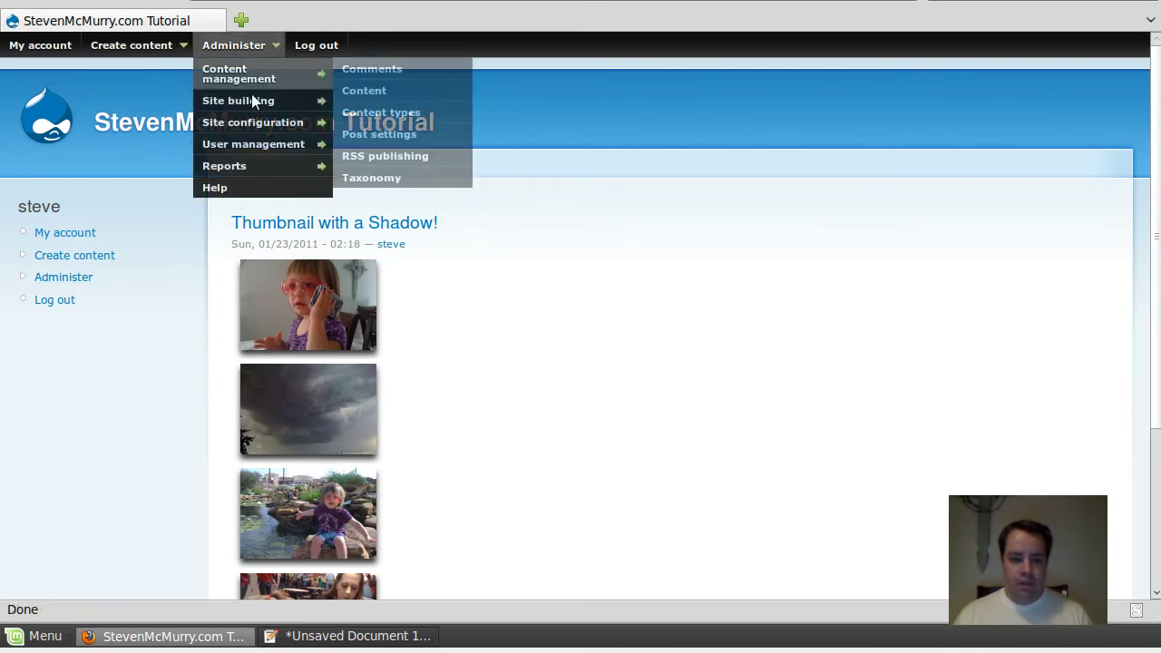
pyautogui.moveTo(275, 105)
pyautogui.moveTo(393, 147)
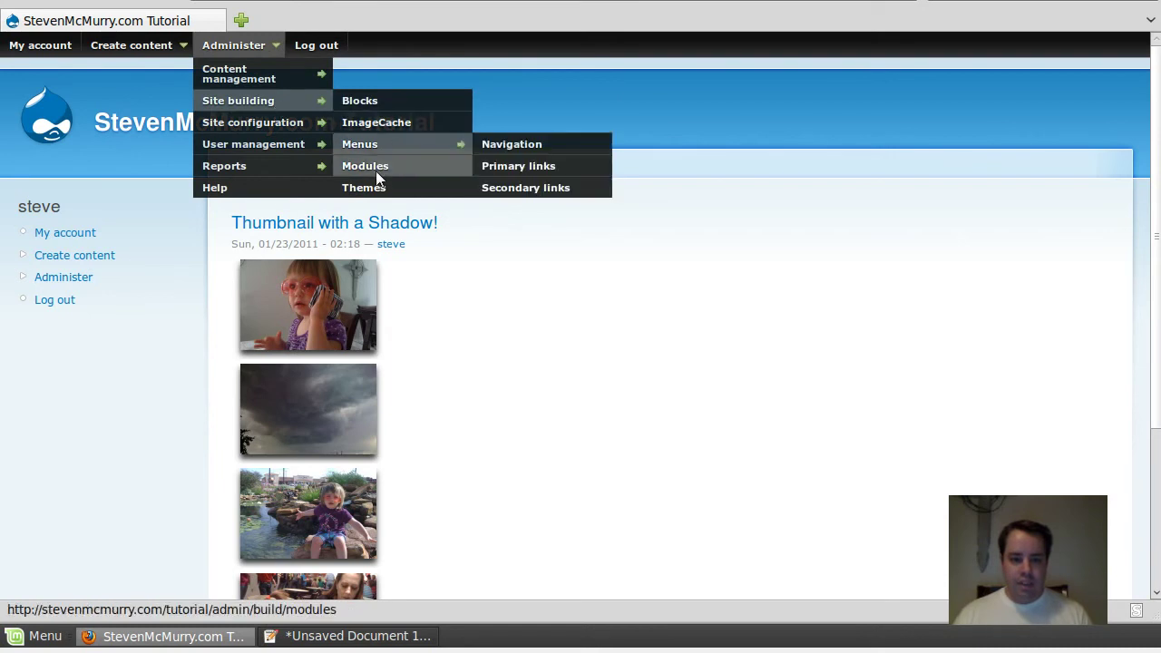
pyautogui.click(376, 169)
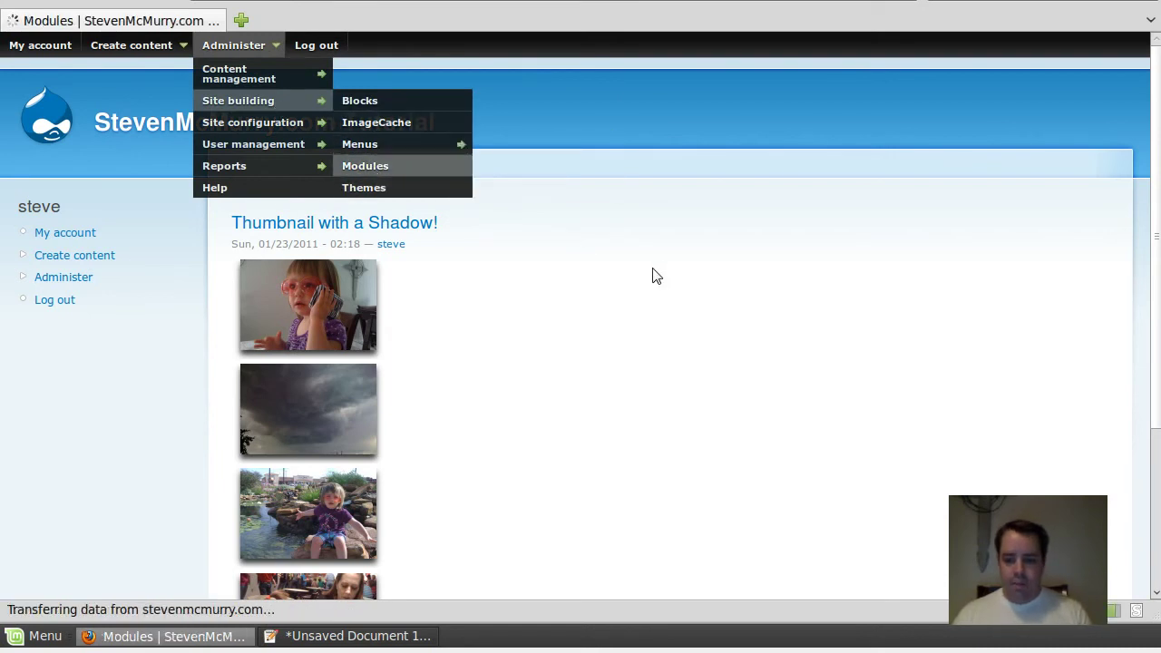
pyautogui.scroll(-1, 573, 441)
pyautogui.scroll(-5, 574, 445)
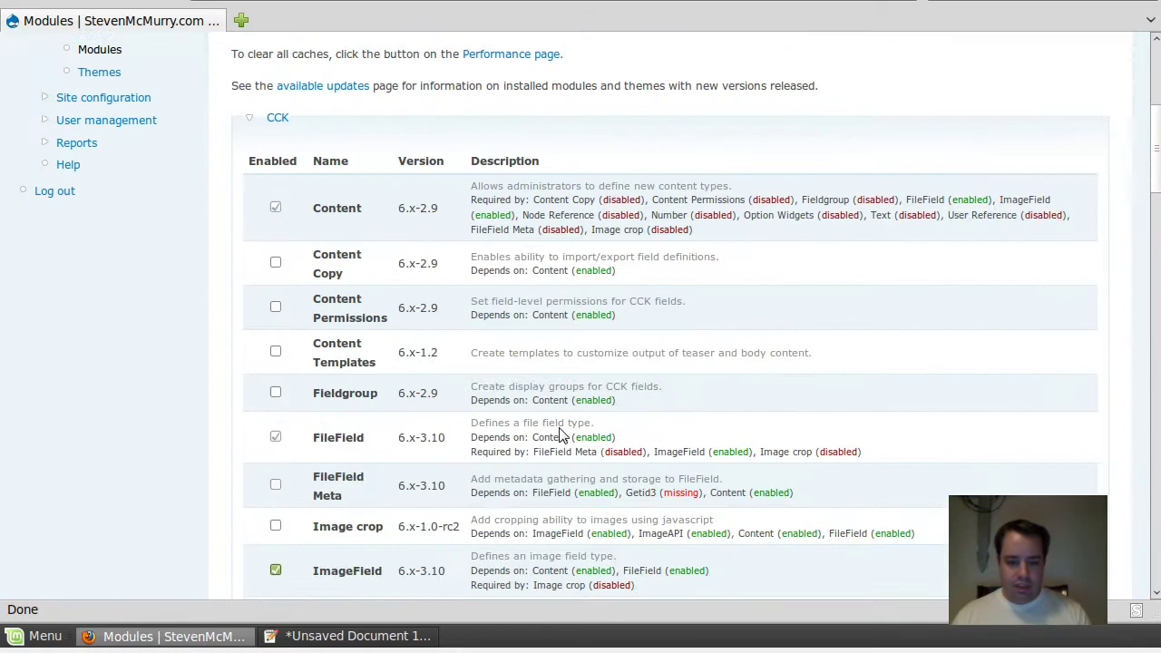
pyautogui.click(275, 352)
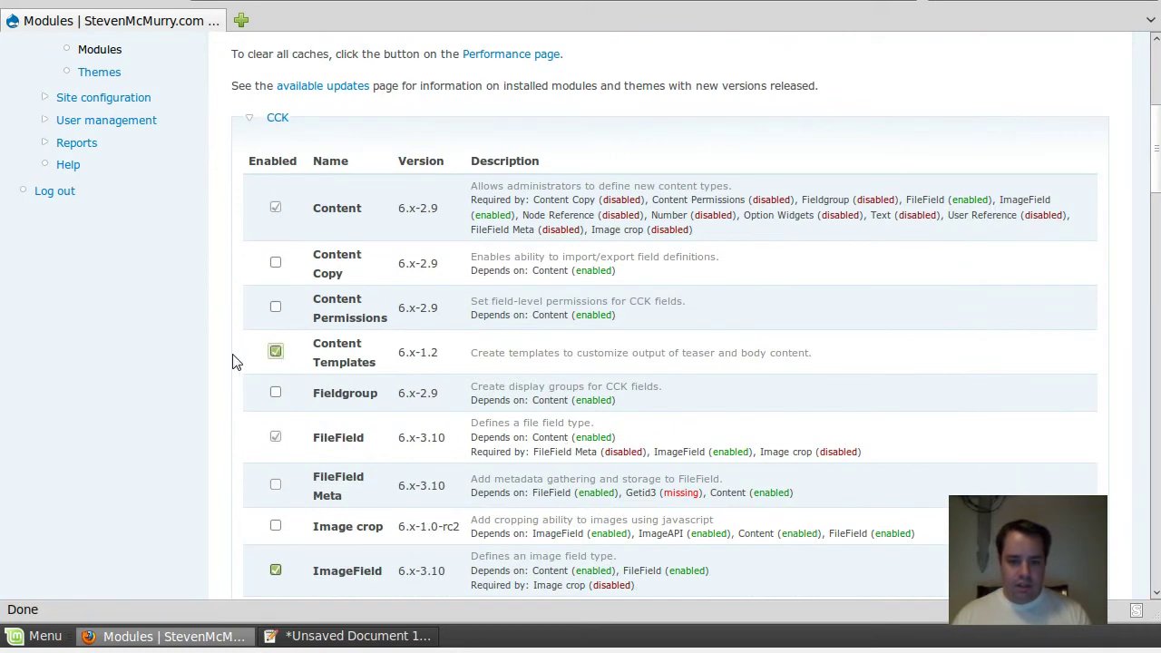
pyautogui.press('End')
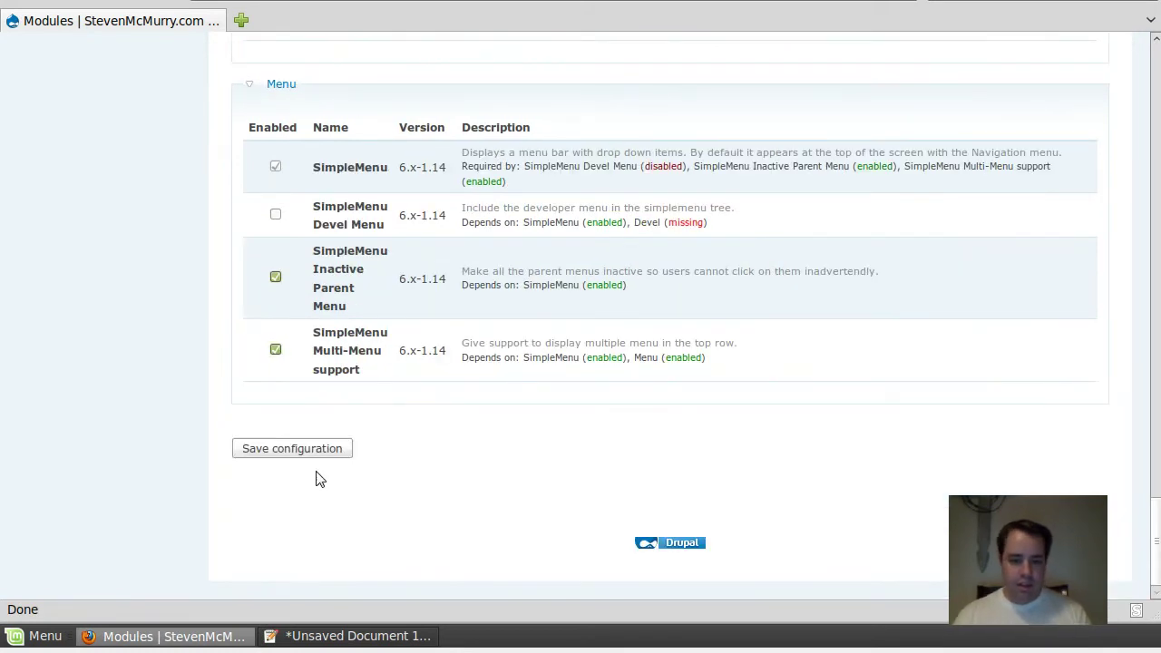
pyautogui.click(321, 456)
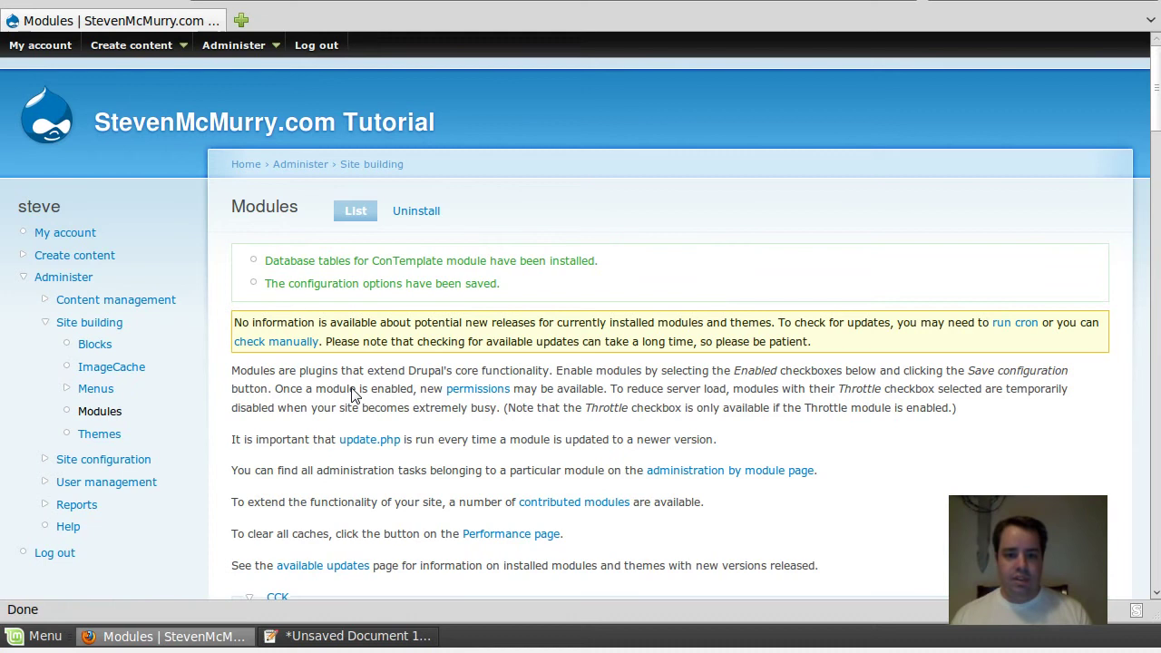
# Open the content template of the picture content type for editing.
pyautogui.moveTo(265, 54)
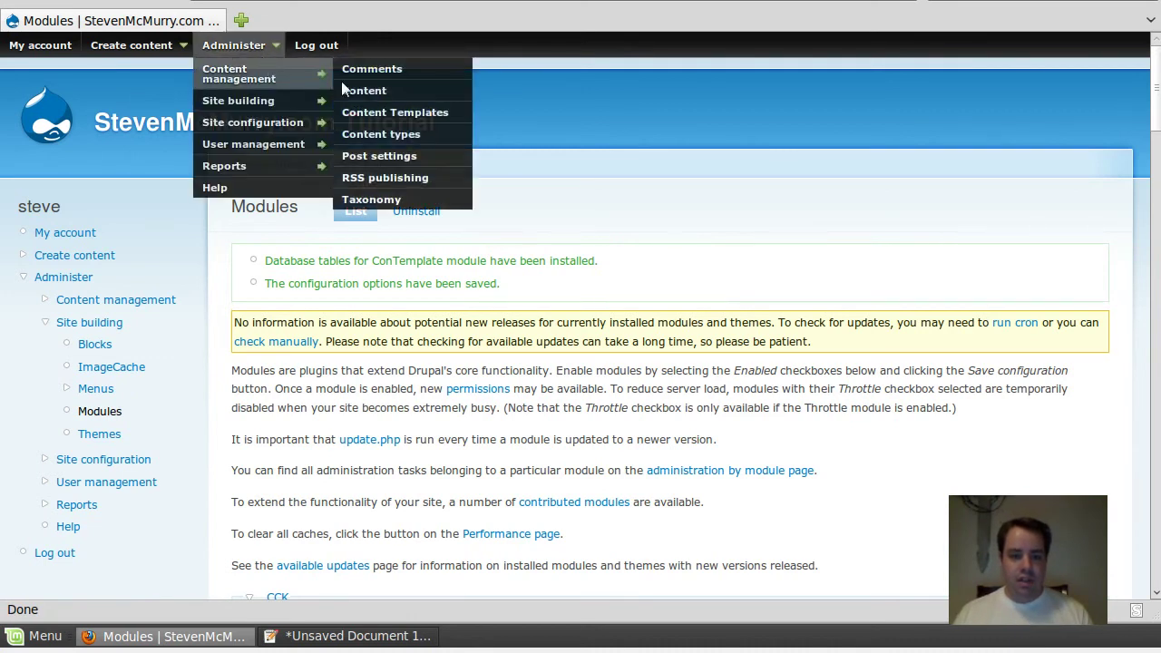
pyautogui.click(379, 113)
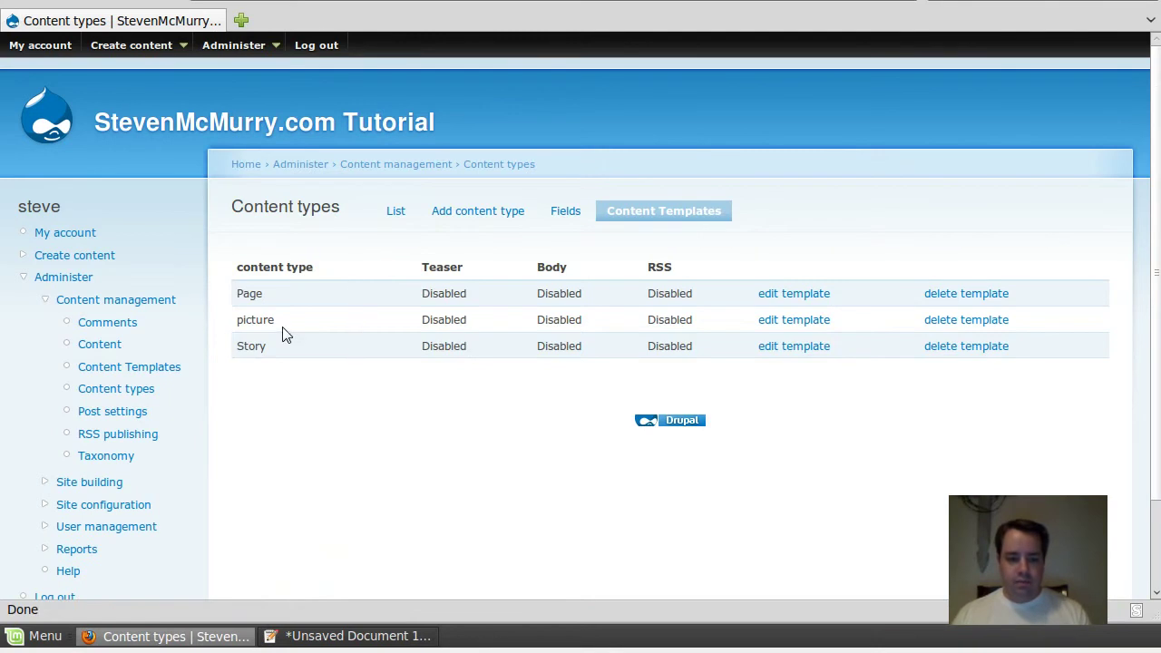
pyautogui.moveTo(283, 330); pyautogui.dragTo(236, 330)
pyautogui.click(309, 335)
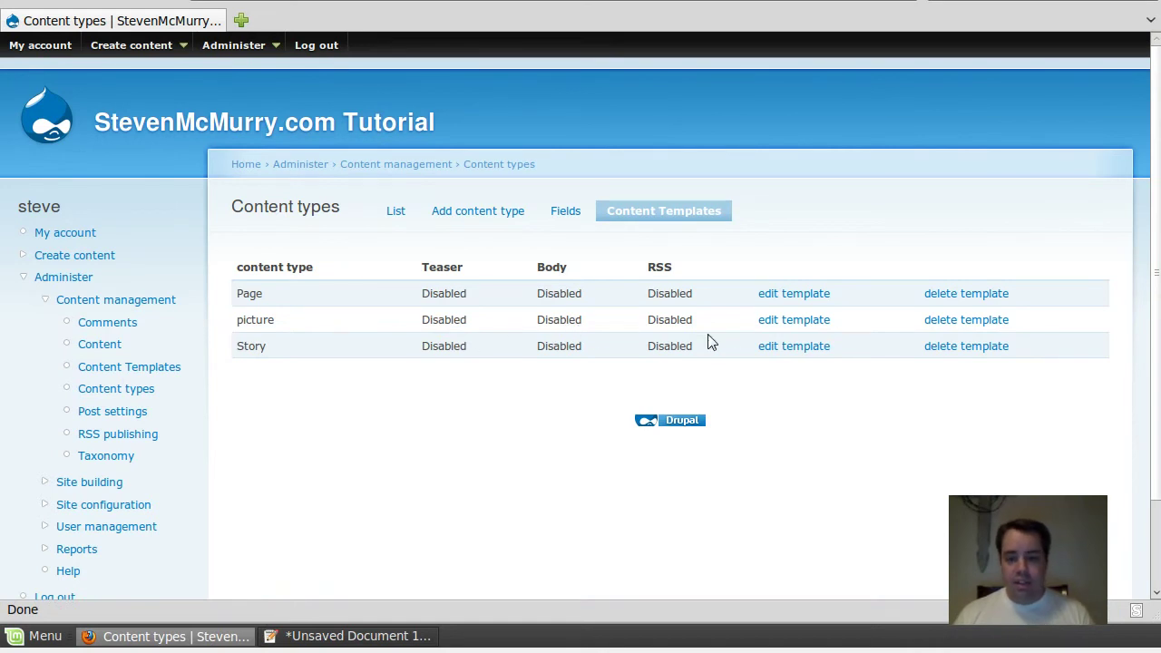
pyautogui.click(786, 322)
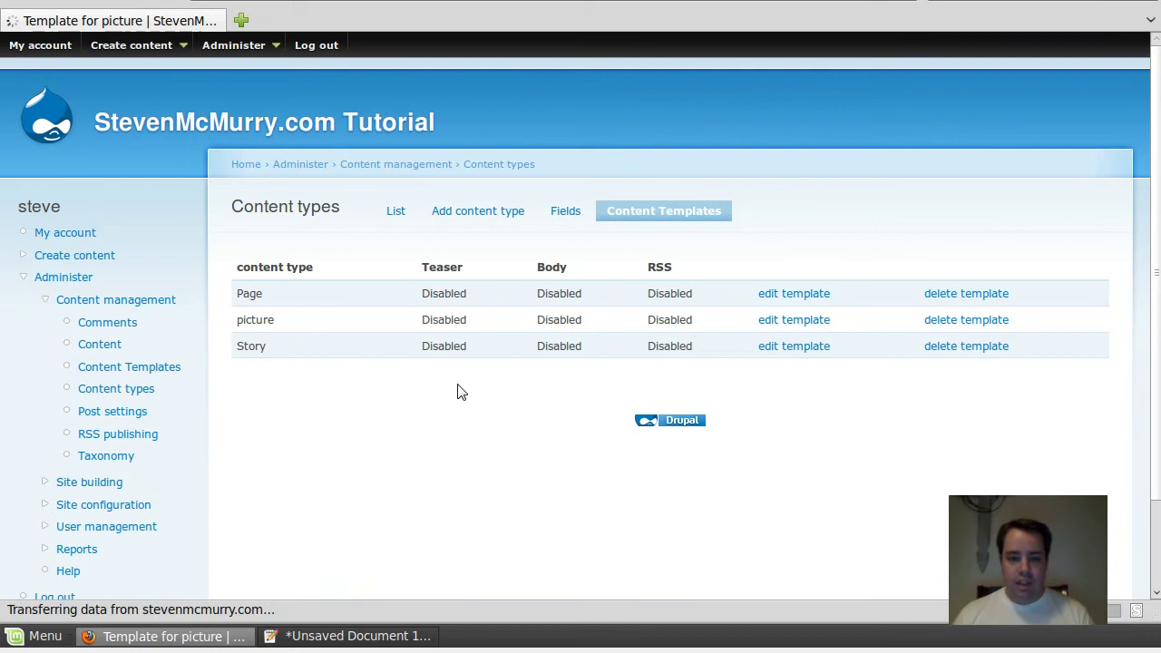
pyautogui.scroll(-2, 354, 352)
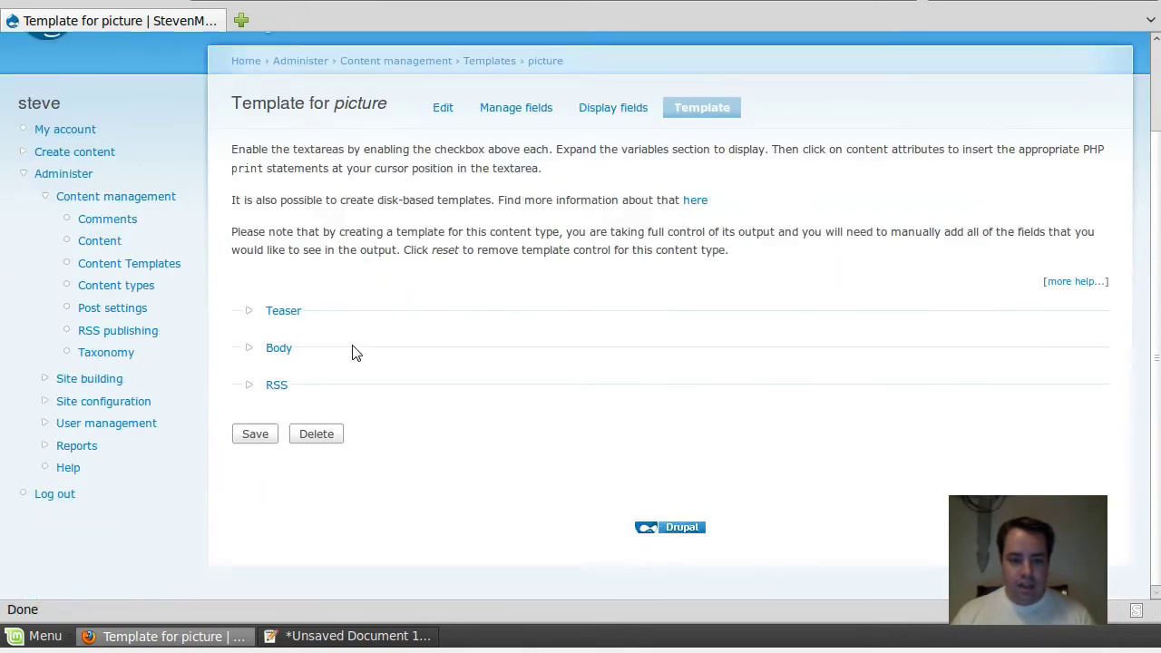
# Expand the Teaser section and its Teaser Variables, and enlarge the variable list's display area.
pyautogui.click(283, 311)
pyautogui.scroll(-5, 290, 314)
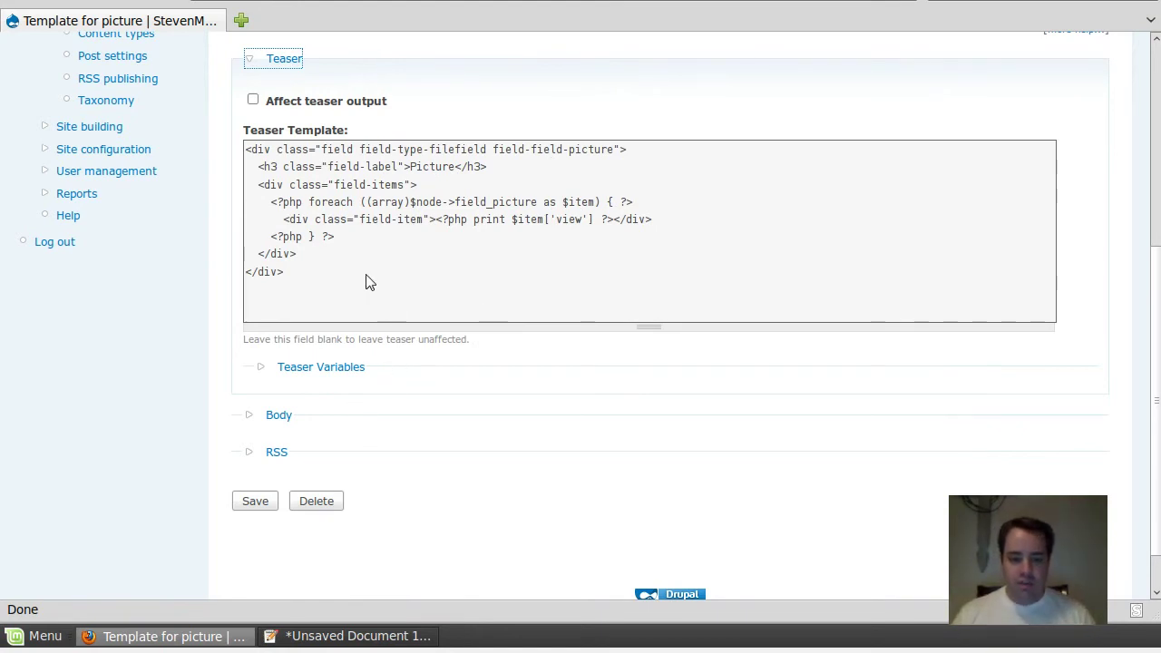
pyautogui.click(329, 374)
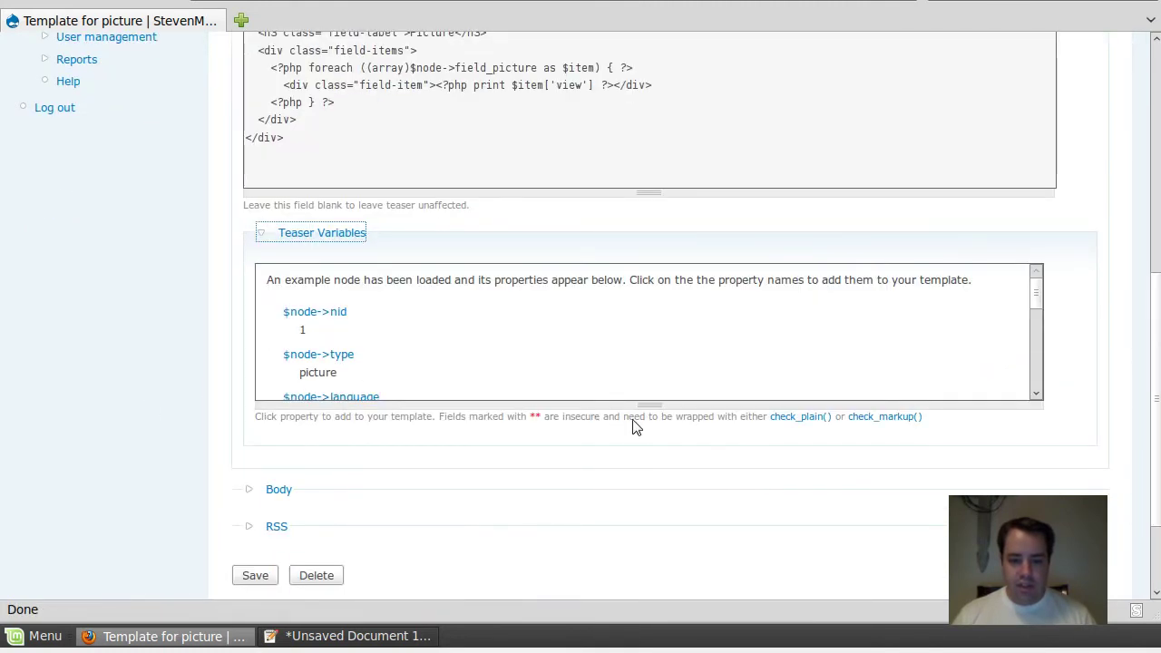
pyautogui.moveTo(648, 409); pyautogui.dragTo(653, 626)
pyautogui.scroll(-3, 649, 430)
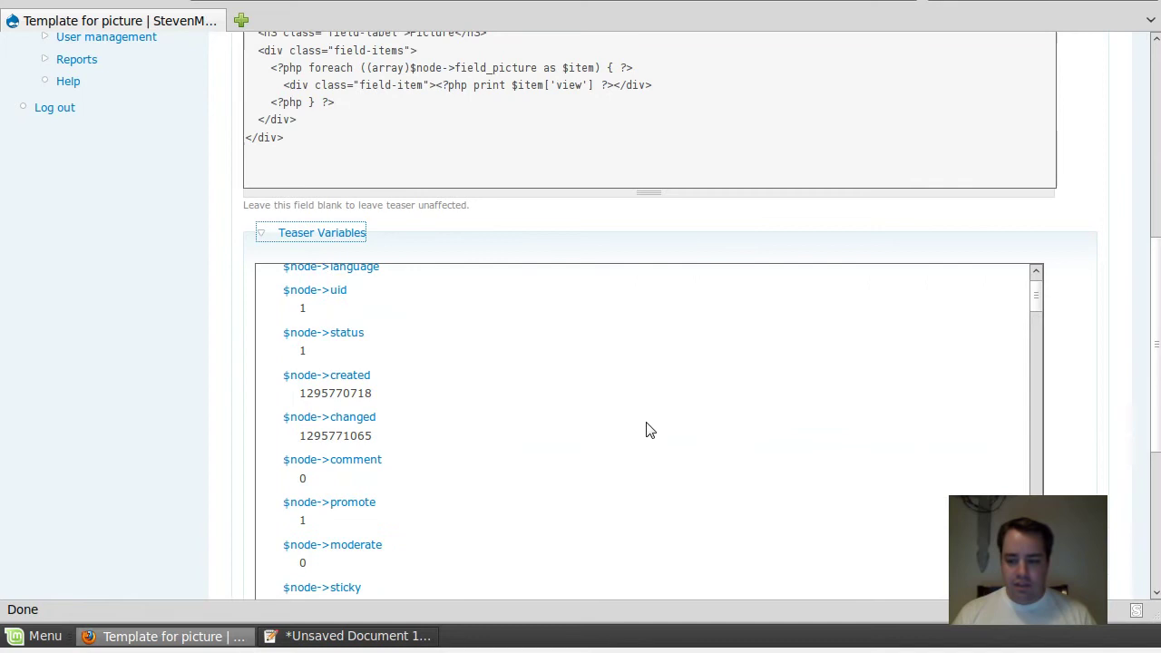
pyautogui.scroll(-2, 647, 428)
pyautogui.scroll(-4, 135, 330)
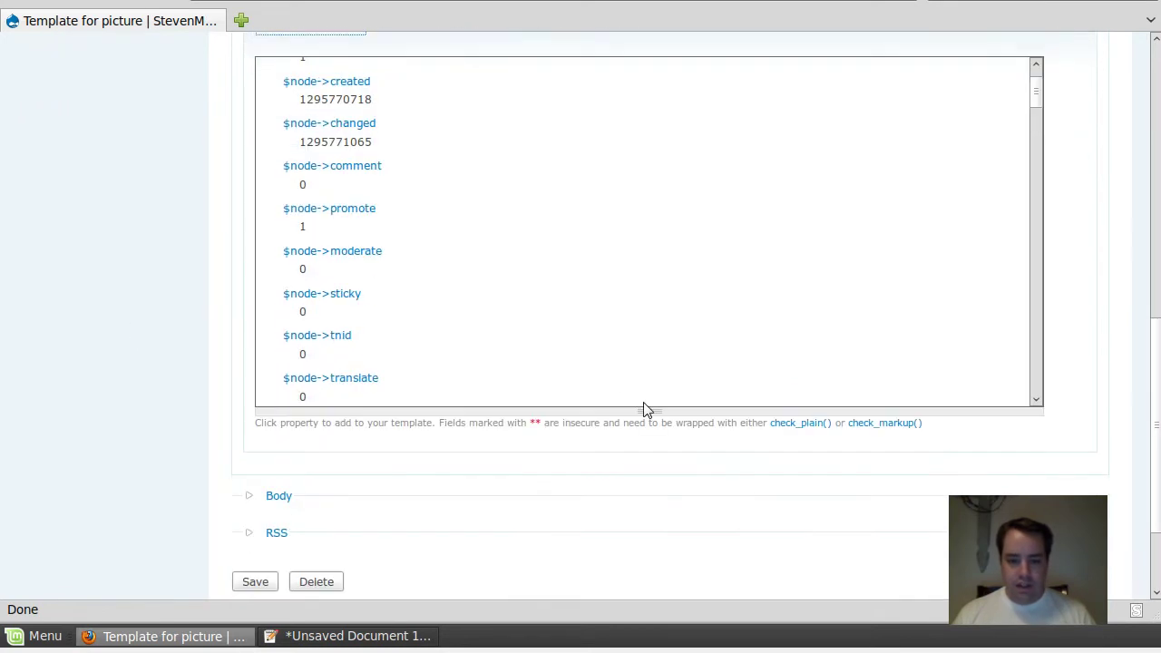
pyautogui.moveTo(644, 409); pyautogui.dragTo(644, 586)
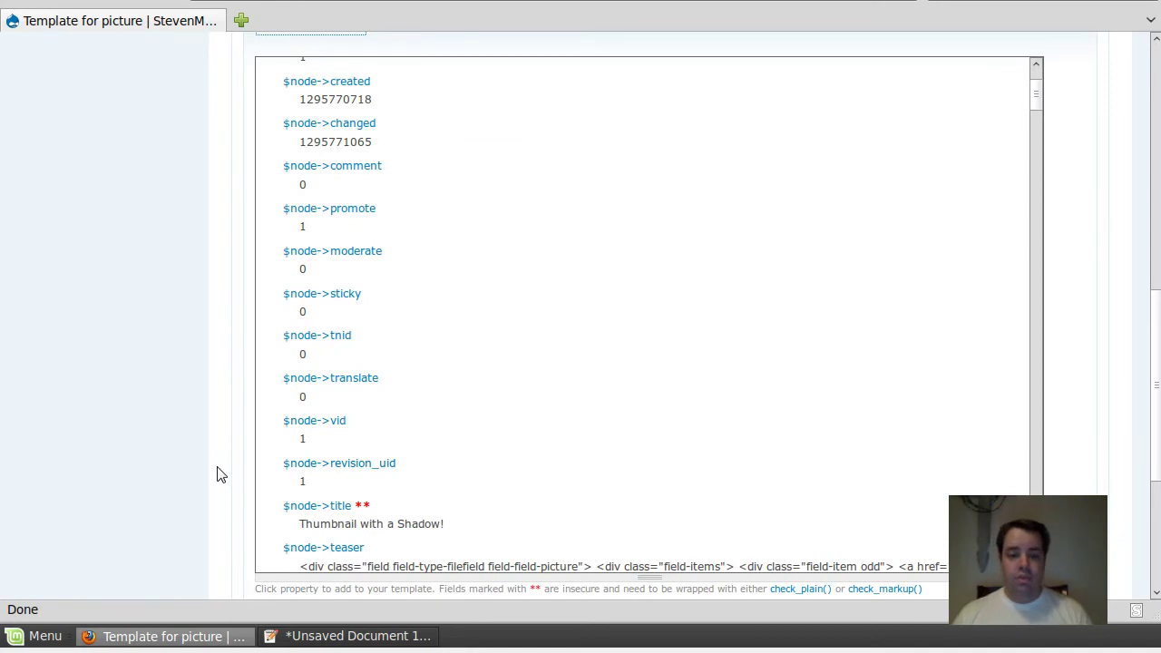
# Examine the teaser variables for the field_picture array, including each picture's status and view entries.
pyautogui.scroll(-4, 510, 381)
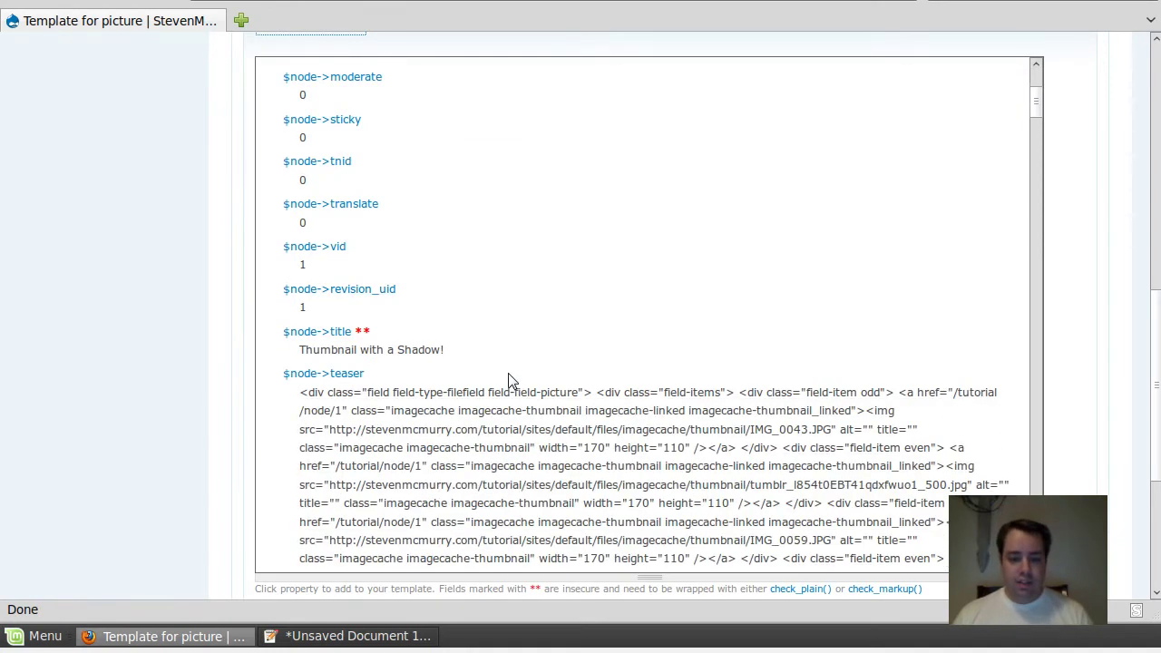
pyautogui.scroll(-8, 510, 381)
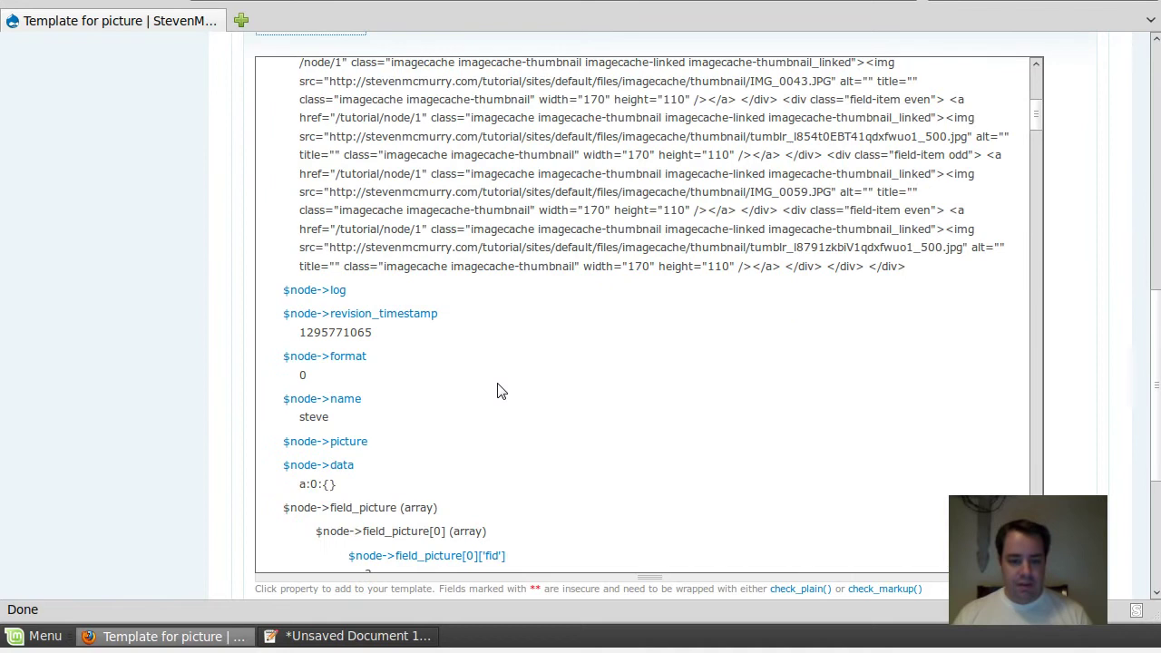
pyautogui.scroll(-5, 498, 389)
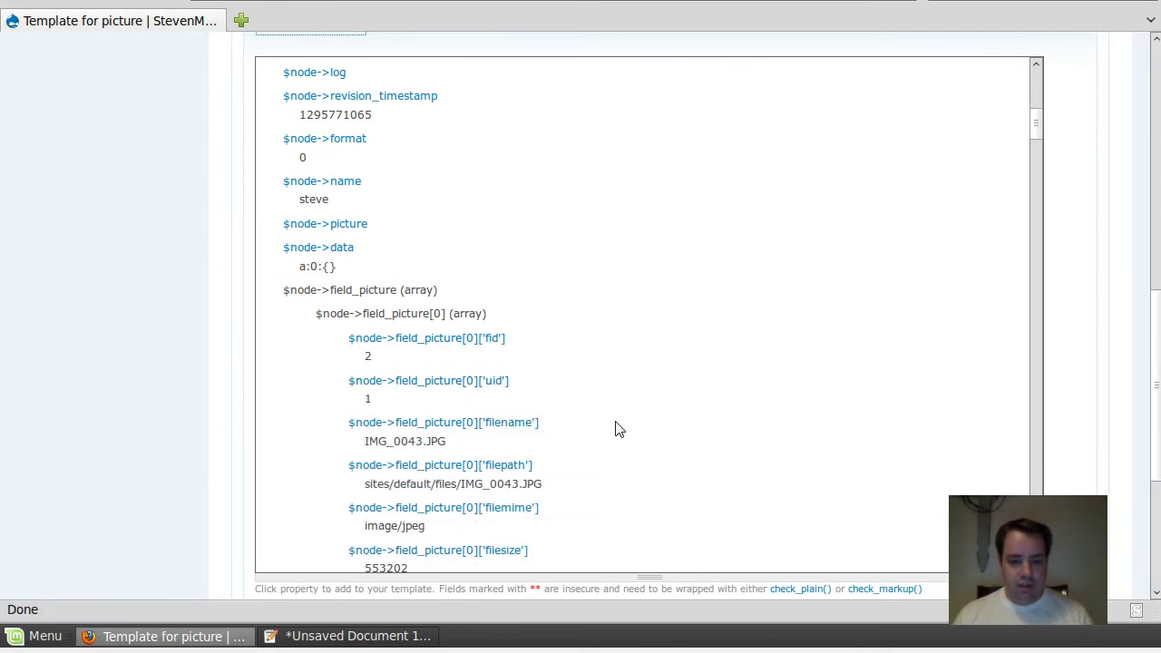
pyautogui.scroll(-5, 615, 429)
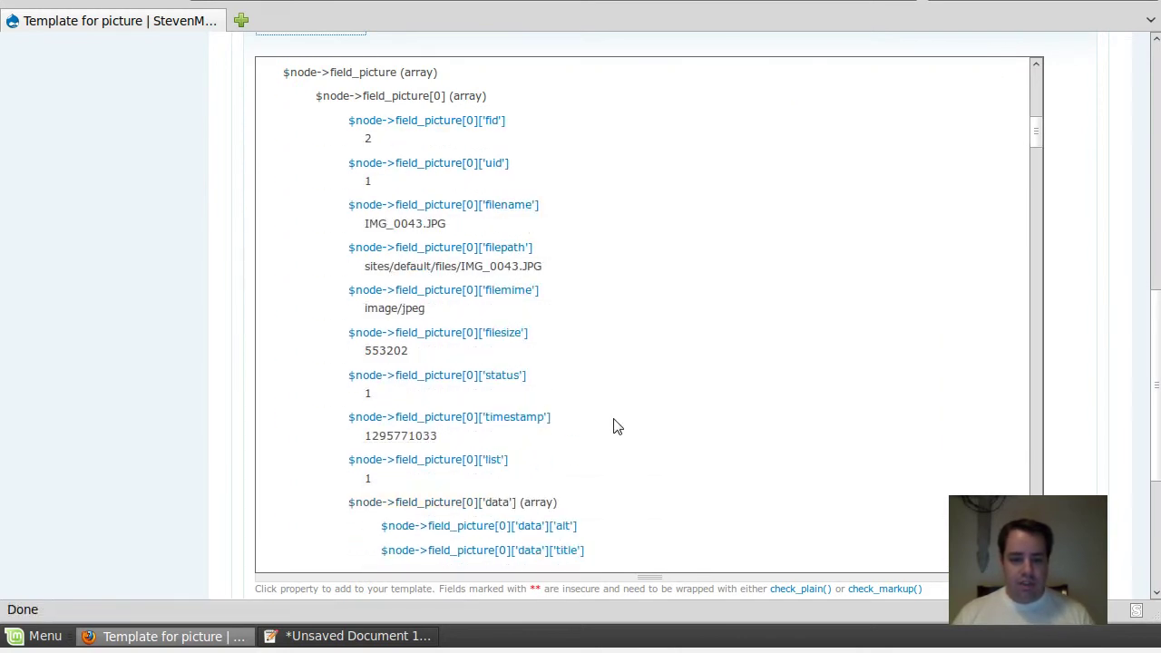
pyautogui.click(437, 382)
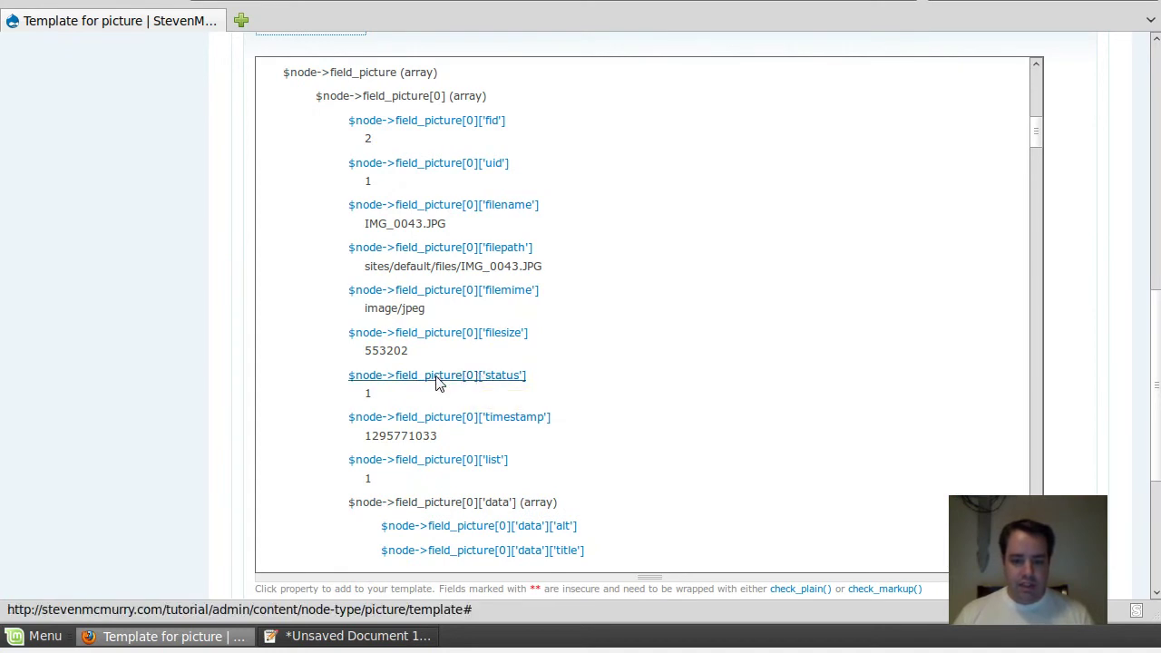
pyautogui.scroll(-1, 624, 385)
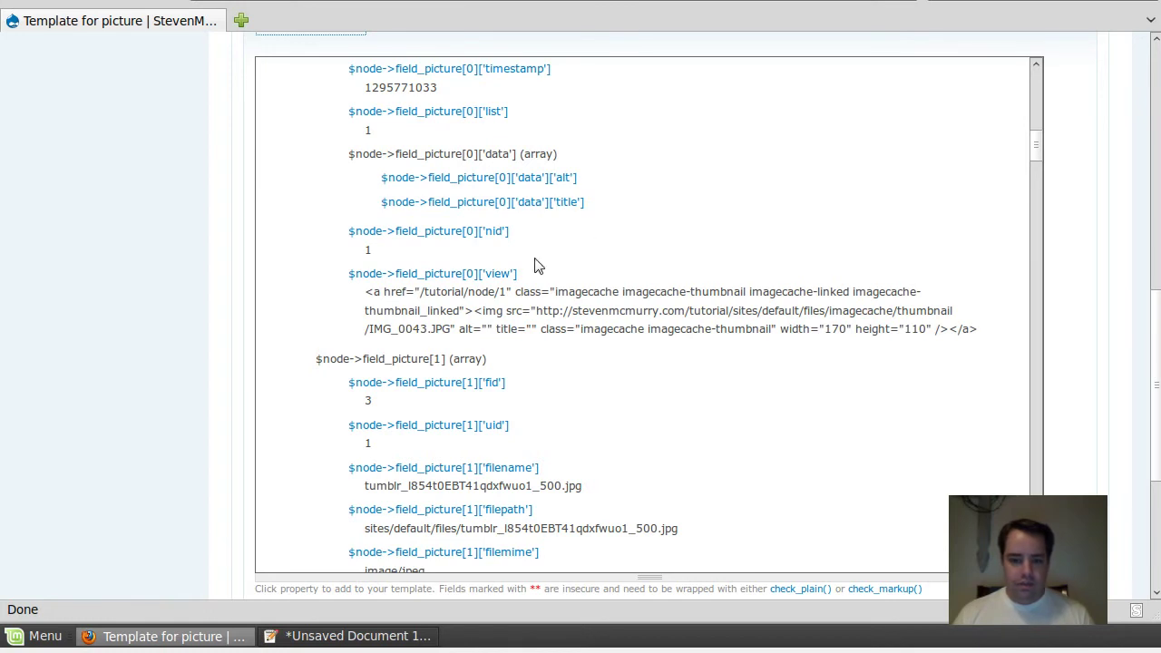
# Switch to the unsaved text document with the template code and replace all occurrences of field_photo with field_picture.
pyautogui.hotkey('alt', 'Tab')
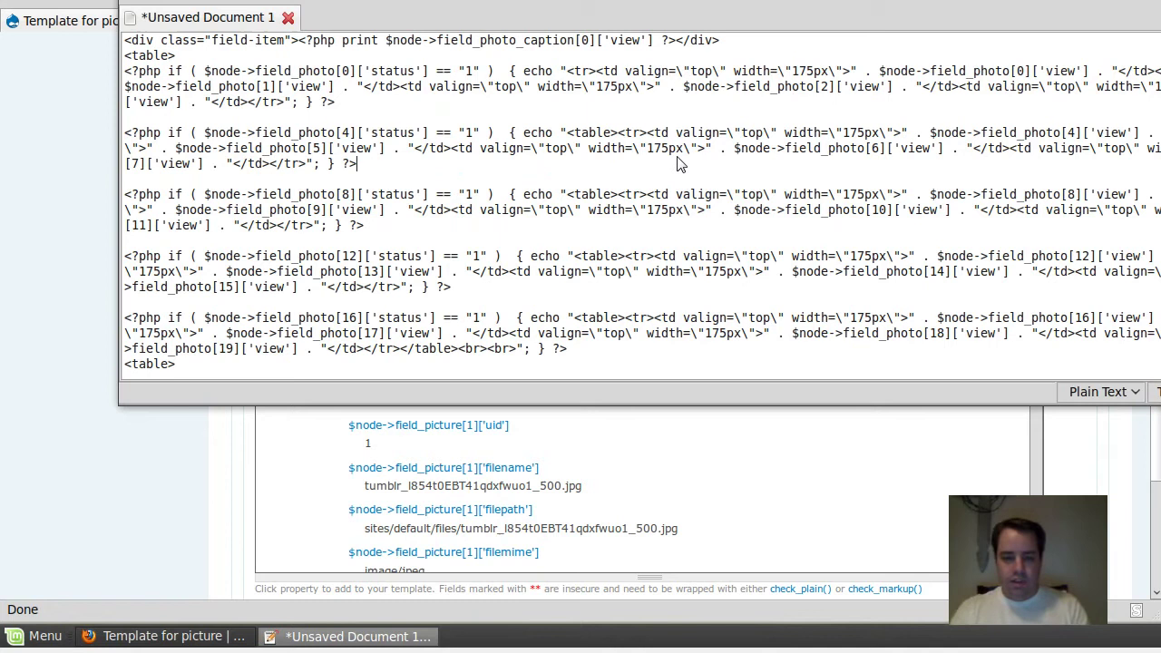
pyautogui.hotkey('ctrl', 'h')
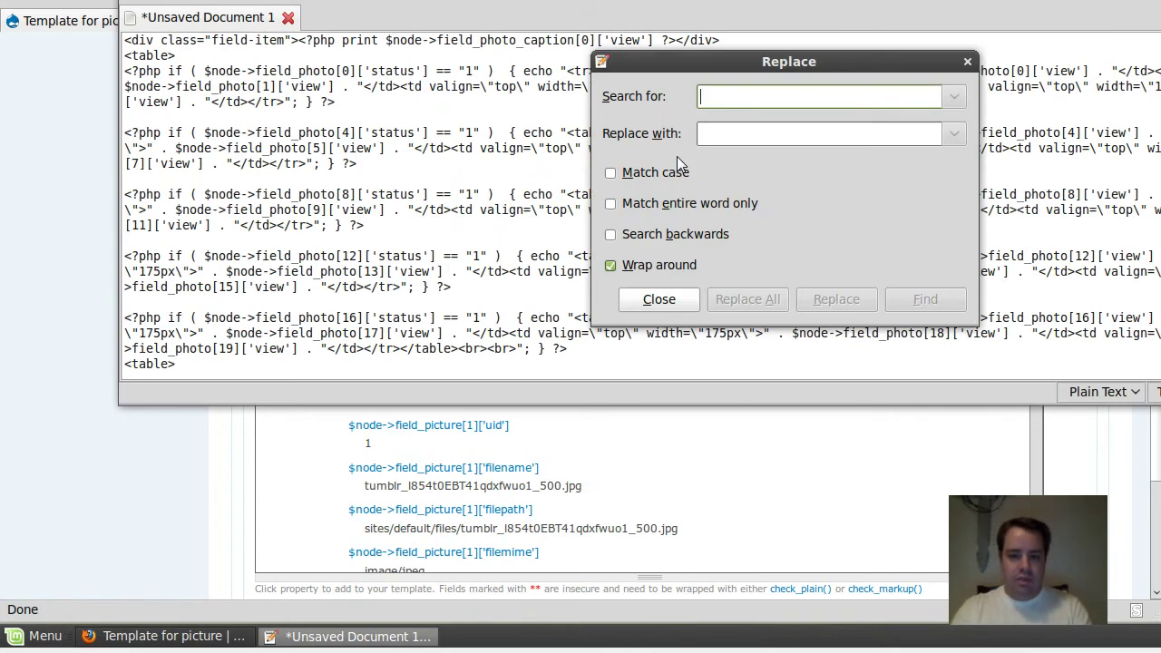
pyautogui.write('field_')
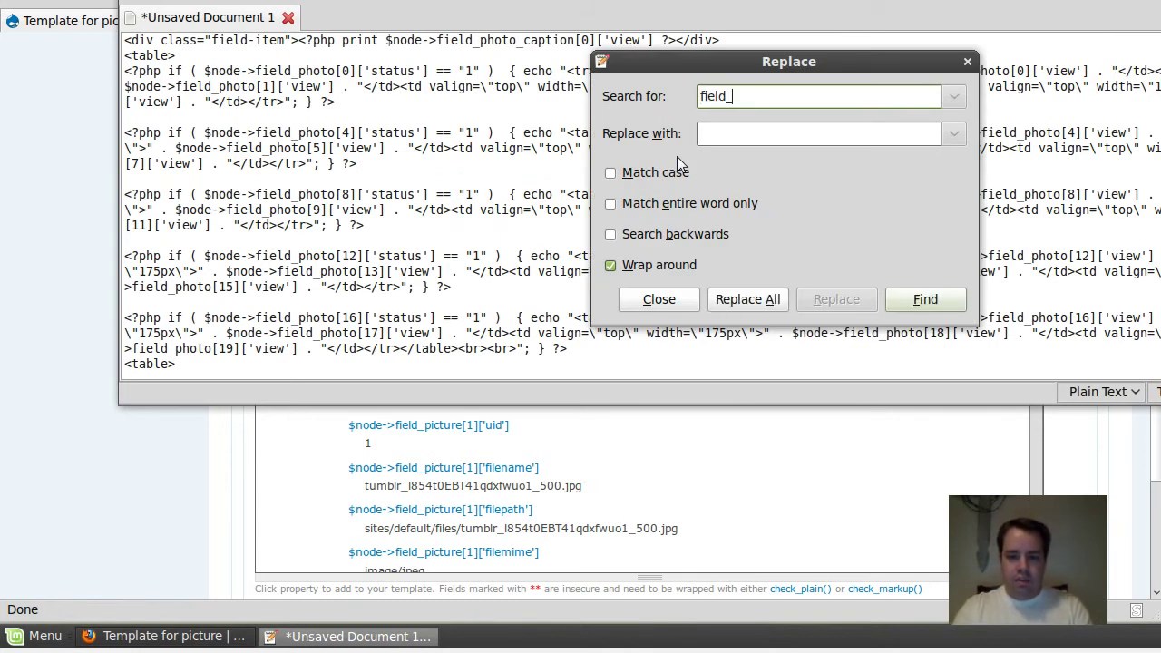
pyautogui.write('photo')
pyautogui.press('Tab')
pyautogui.write('fi')
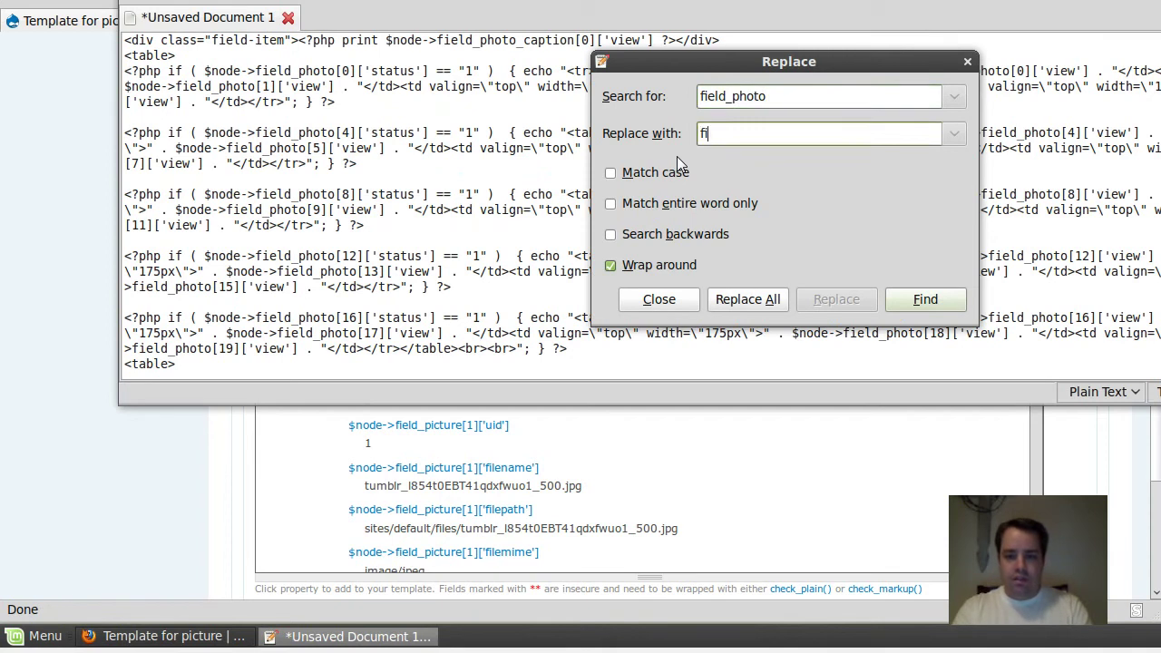
pyautogui.write('eld_picture')
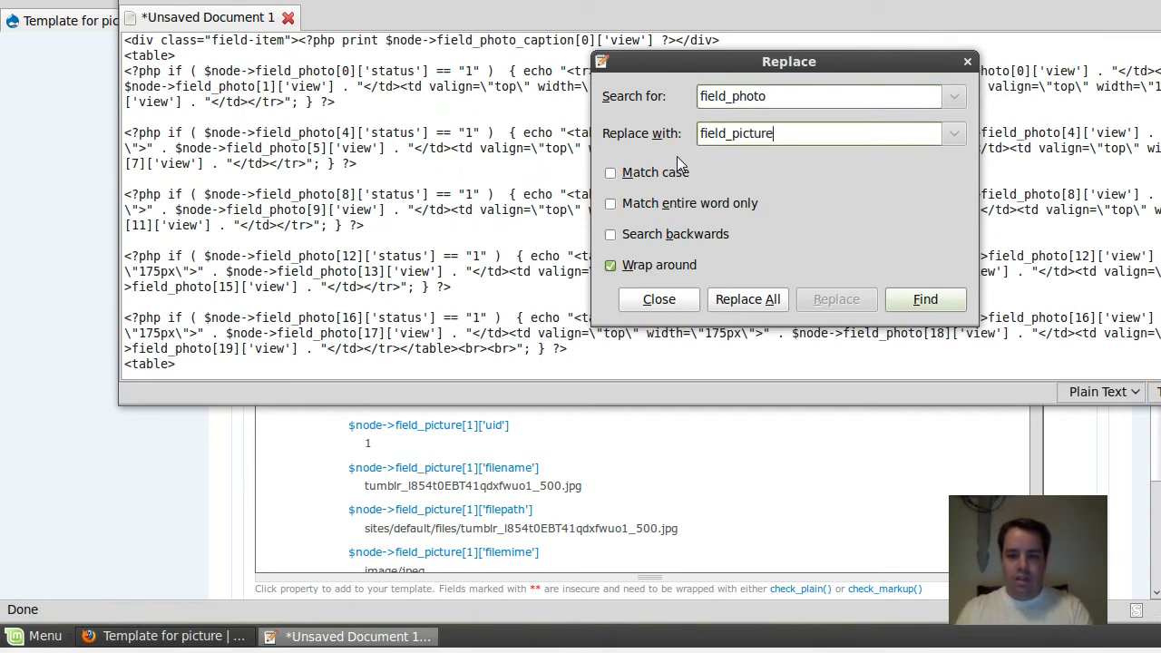
pyautogui.click(737, 299)
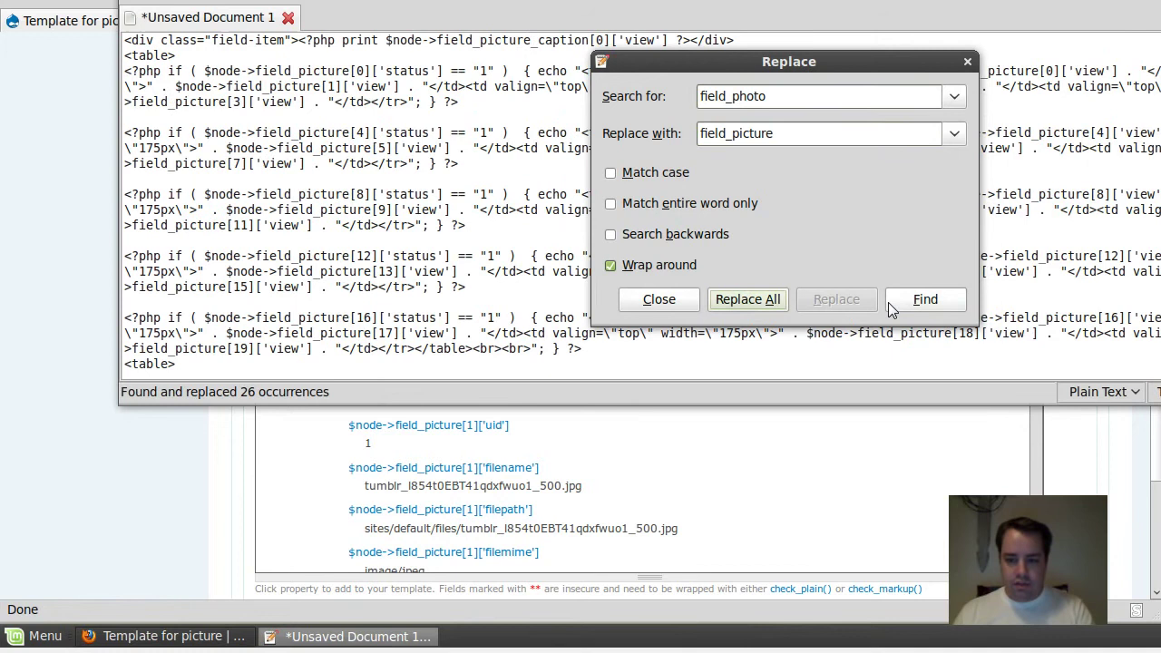
pyautogui.click(668, 302)
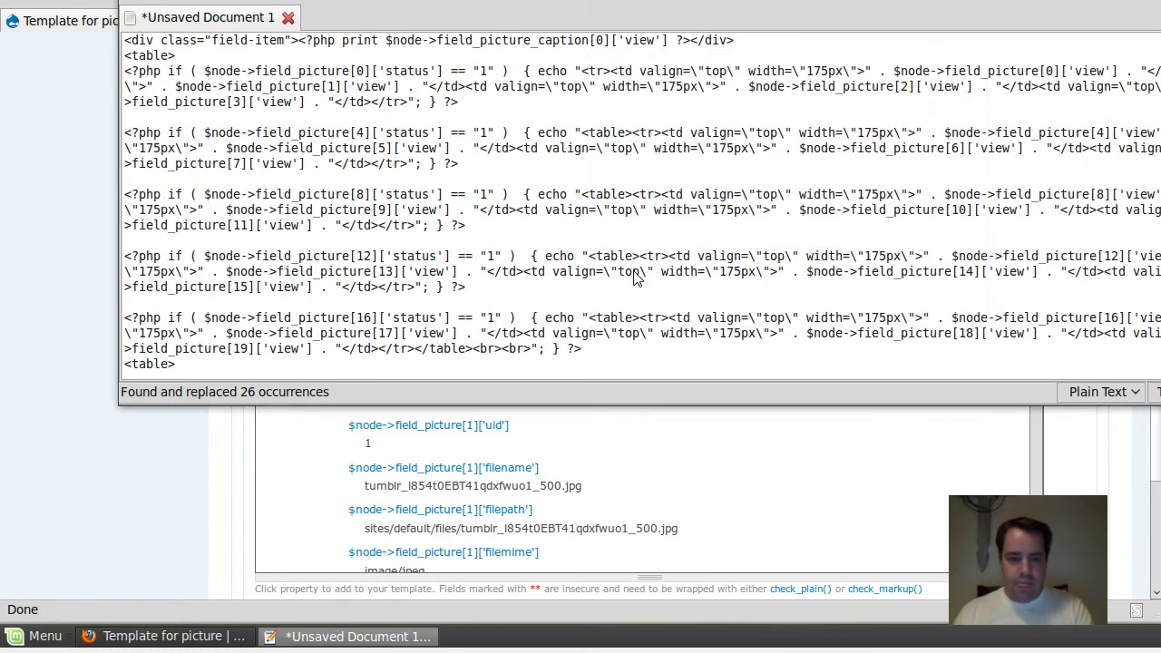
# Return to the picture template in the browser, enable Affect teaser output and clear the existing teaser template code.
pyautogui.click(231, 441)
pyautogui.scroll(1, 658, 356)
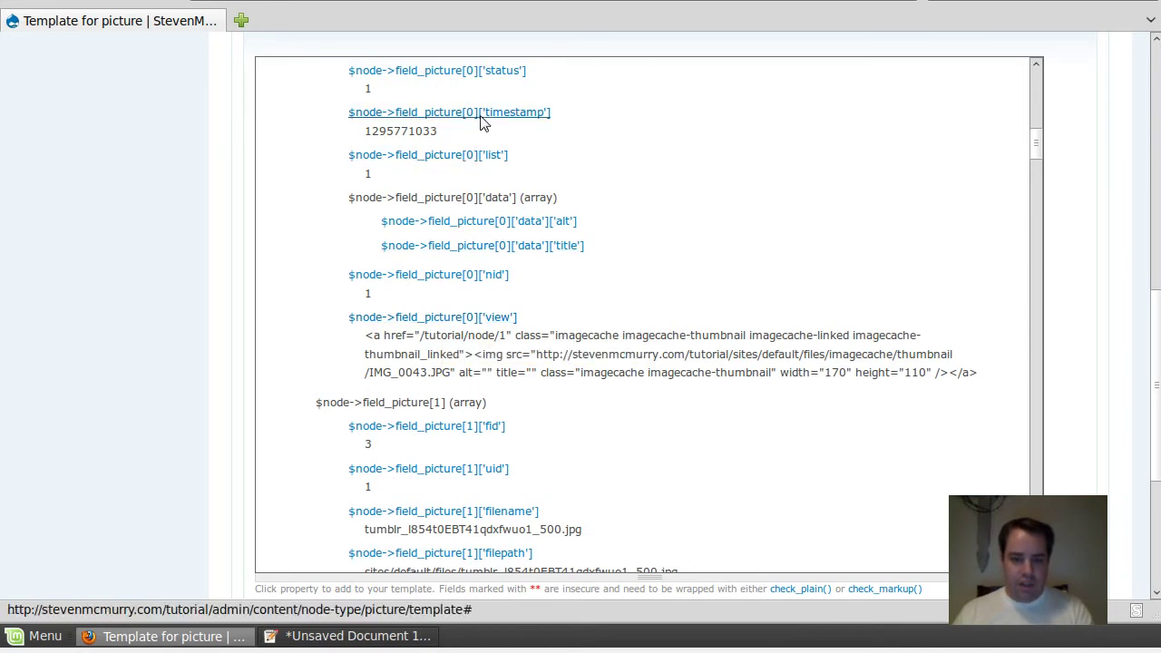
pyautogui.scroll(2, 666, 263)
pyautogui.scroll(6, 148, 281)
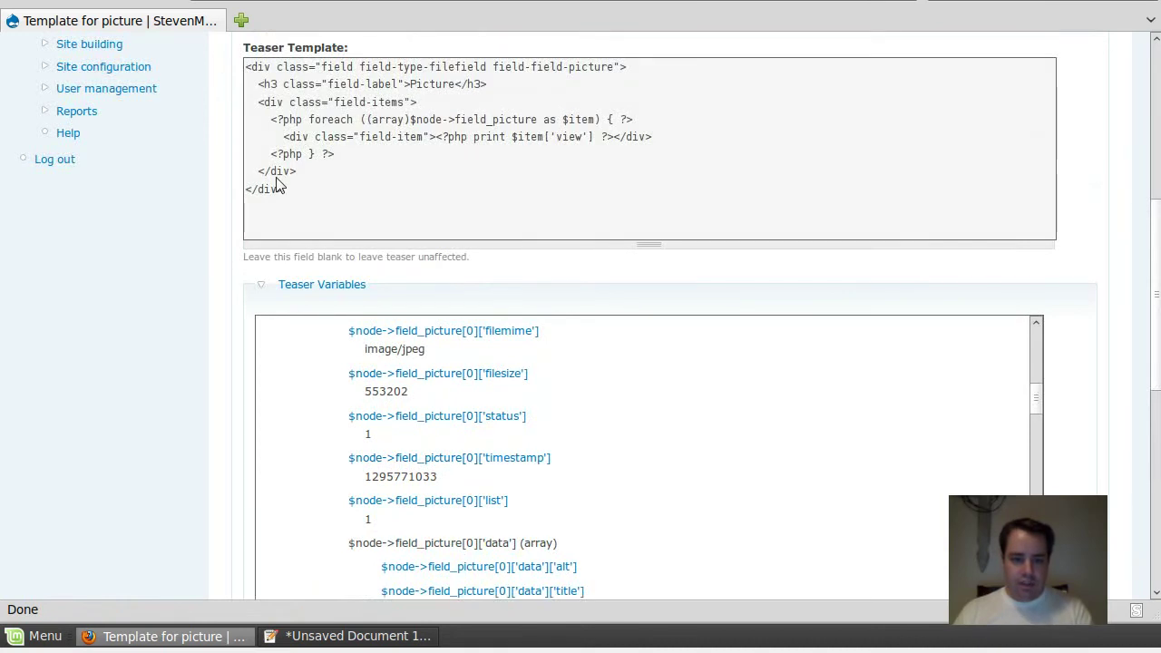
pyautogui.scroll(2, 279, 185)
pyautogui.click(253, 120)
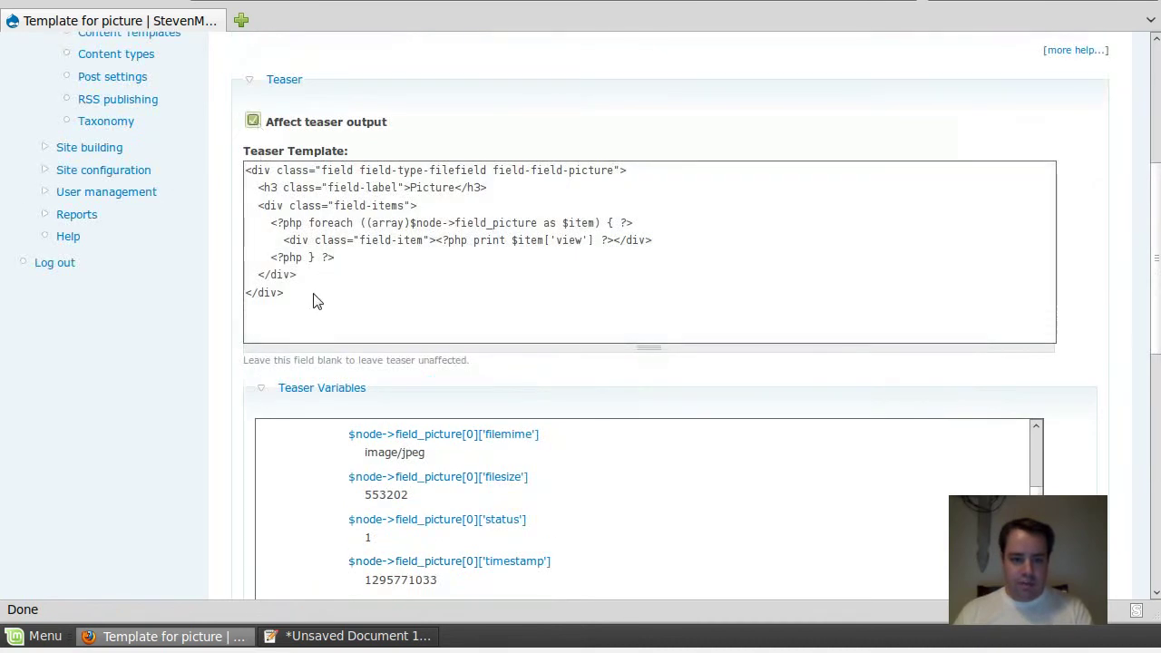
pyautogui.moveTo(313, 301); pyautogui.dragTo(202, 121)
pyautogui.press('BackSpace')
# Insert the print statement for $node->field_picture[0]['status'] from the teaser variables into the empty teaser template.
pyautogui.scroll(-1, 180, 269)
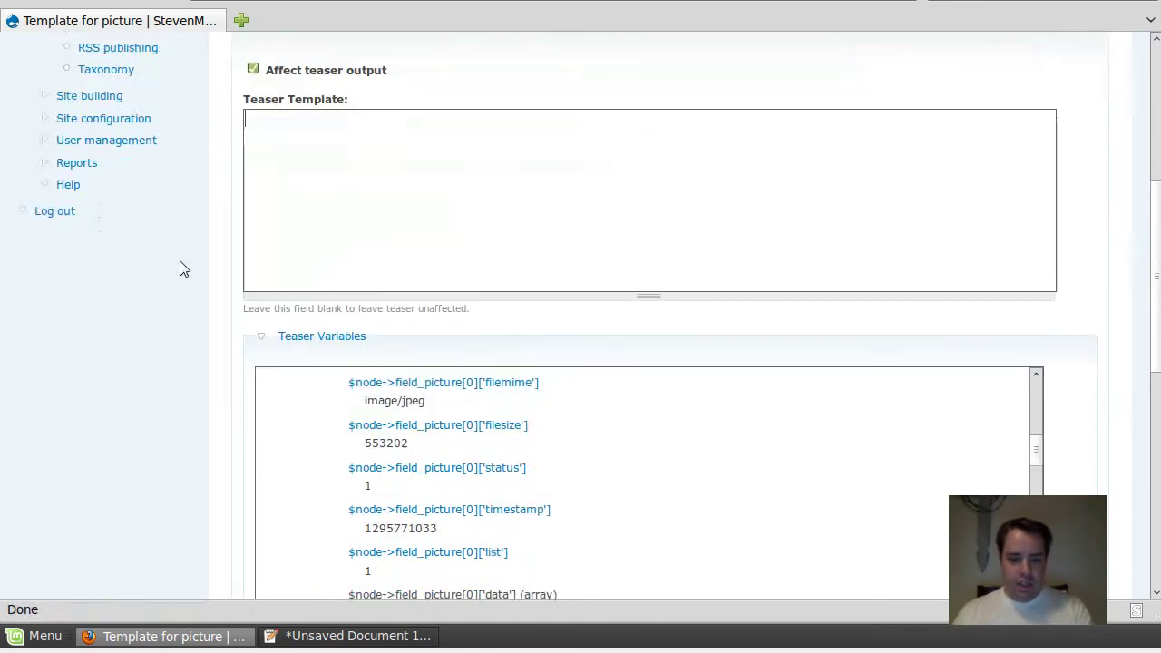
pyautogui.scroll(-6, 179, 268)
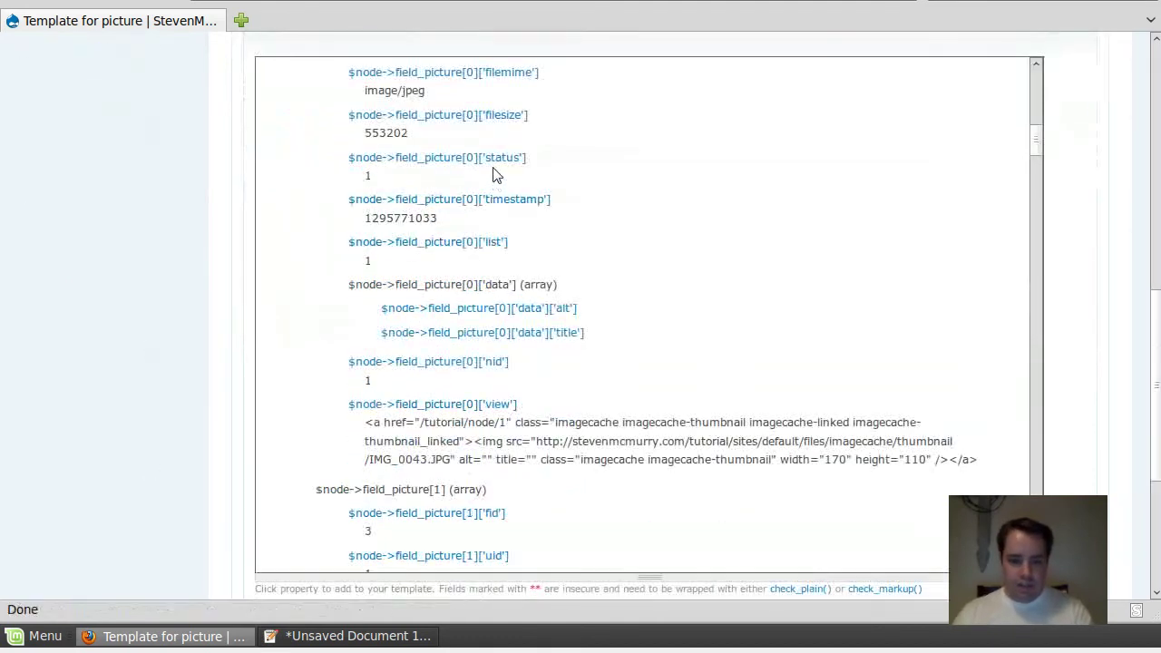
pyautogui.click(497, 157)
pyautogui.scroll(10, 124, 285)
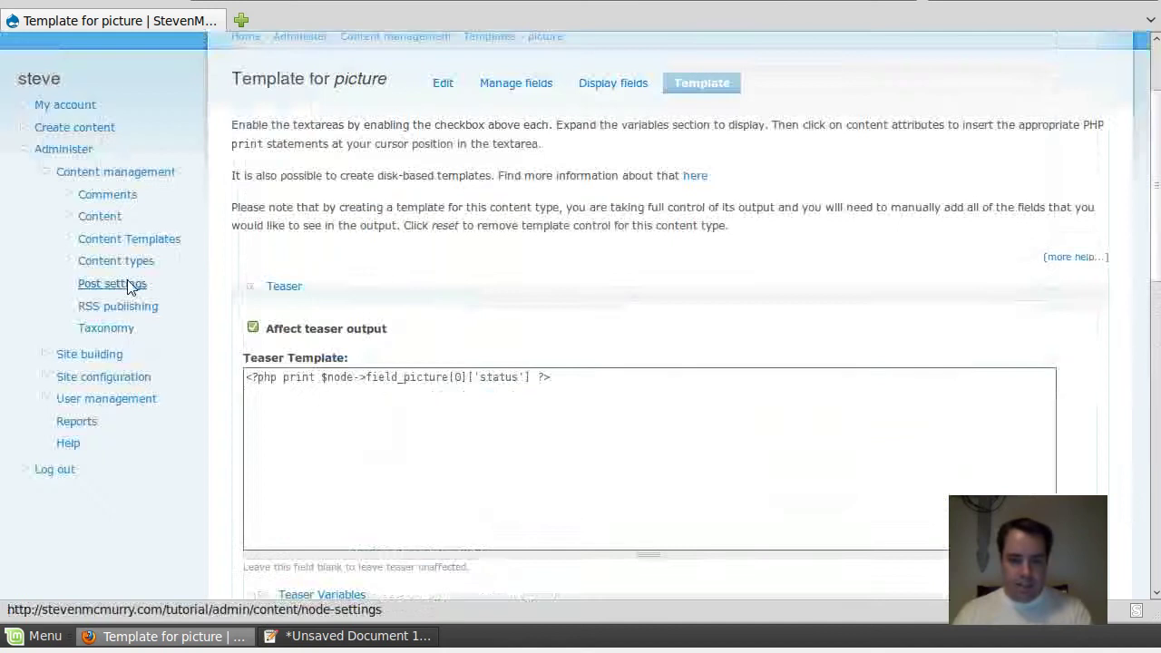
pyautogui.scroll(-3, 248, 303)
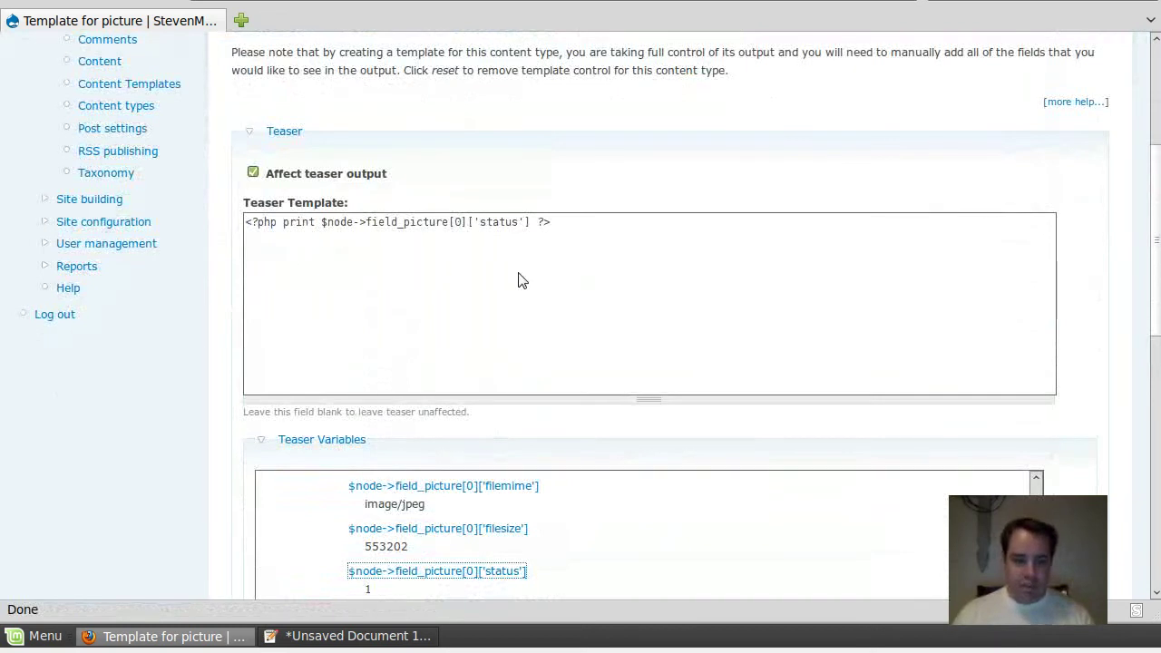
pyautogui.click(685, 274)
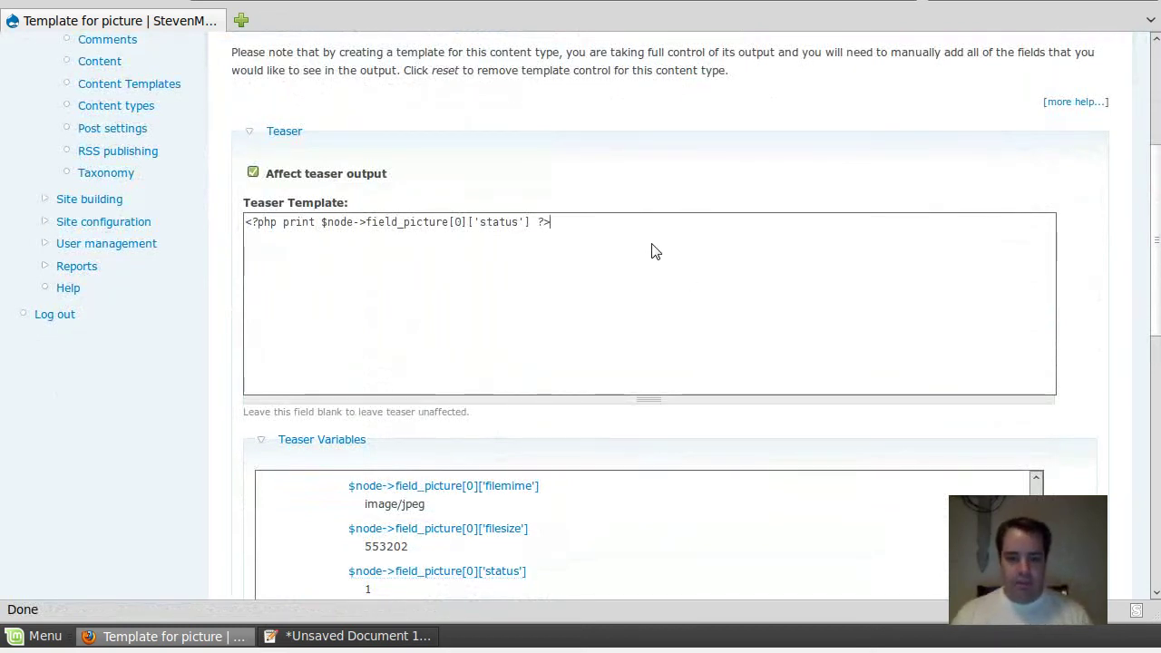
pyautogui.moveTo(655, 251); pyautogui.dragTo(260, 200)
pyautogui.click(651, 317)
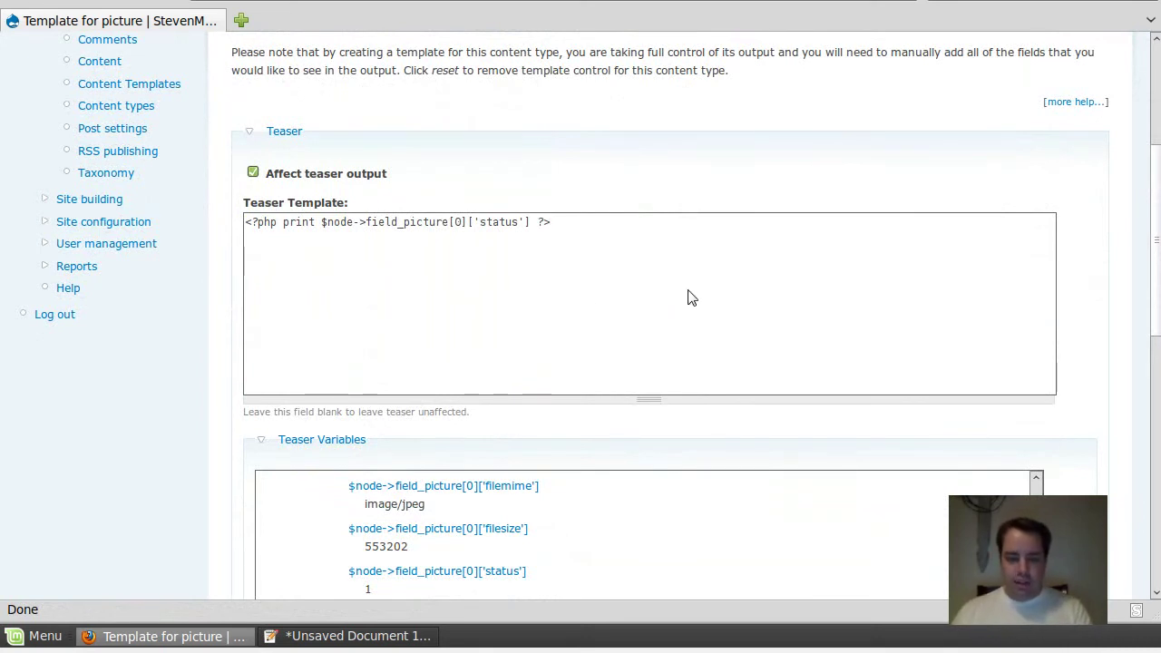
# Add the print statement for $node->field_picture[0]['view'] from the teaser variables on the line below the status statement.
pyautogui.scroll(-10, 192, 454)
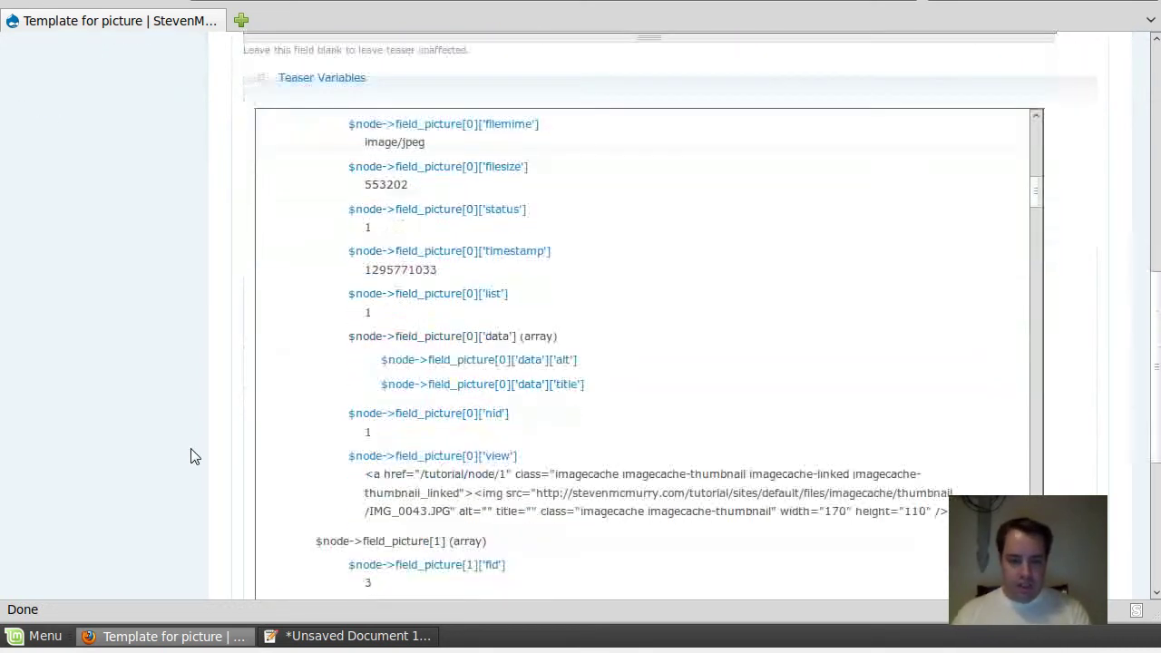
pyautogui.click(397, 197)
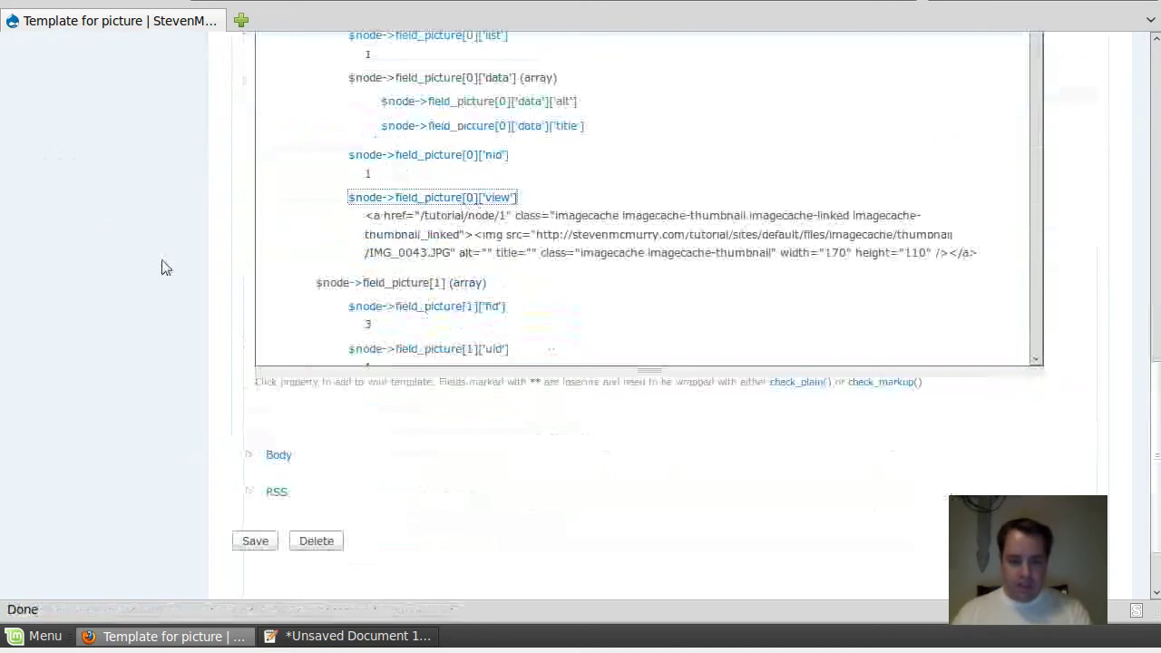
pyautogui.scroll(6, 152, 276)
pyautogui.scroll(8, 152, 277)
pyautogui.scroll(-3, 194, 303)
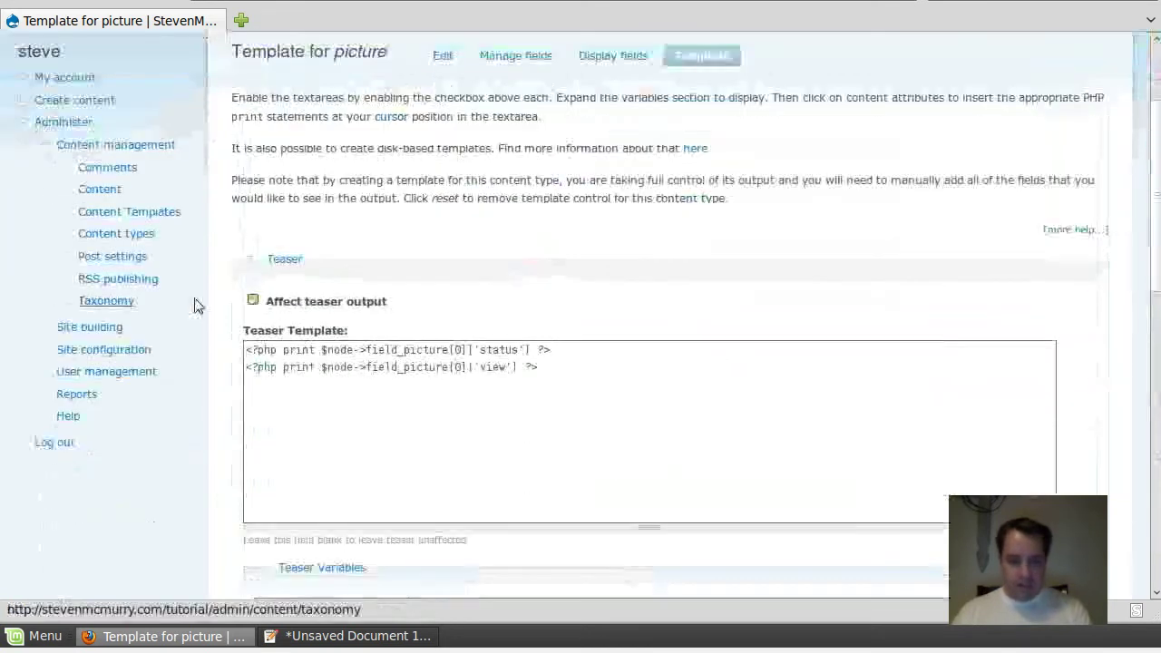
# Copy the table code, from its first to its last <table> tag, from the unsaved text document into the teaser template below the print statements.
pyautogui.click(463, 350)
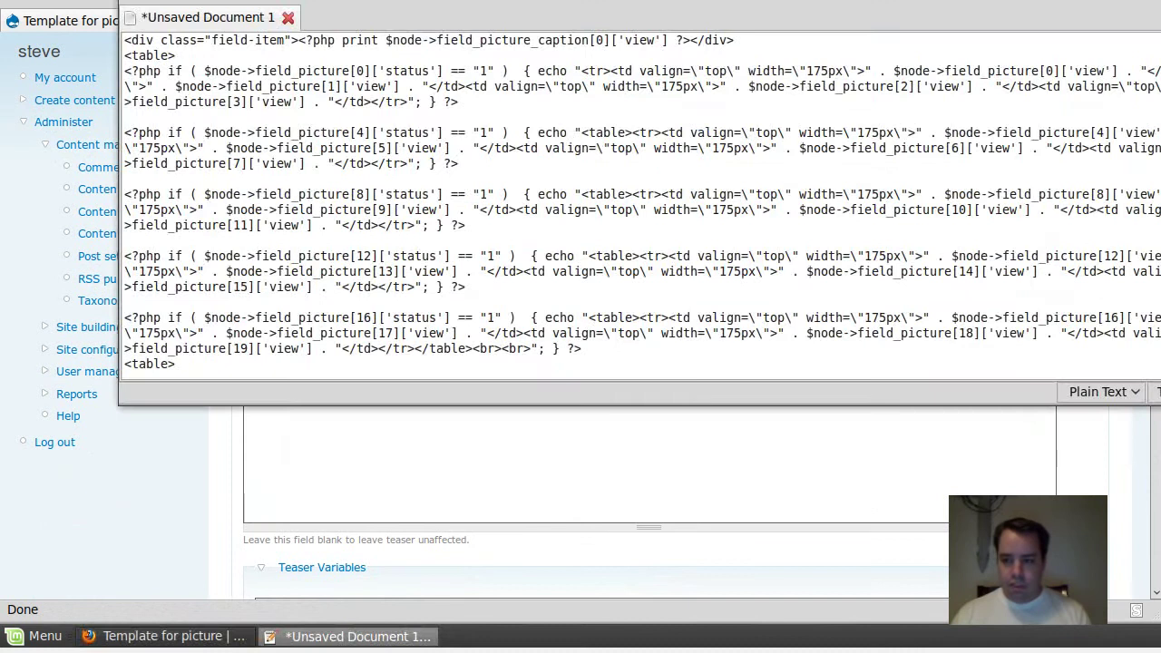
pyautogui.hotkey('alt', 'Tab')
pyautogui.moveTo(231, 368); pyautogui.dragTo(107, 25)
pyautogui.click(172, 70)
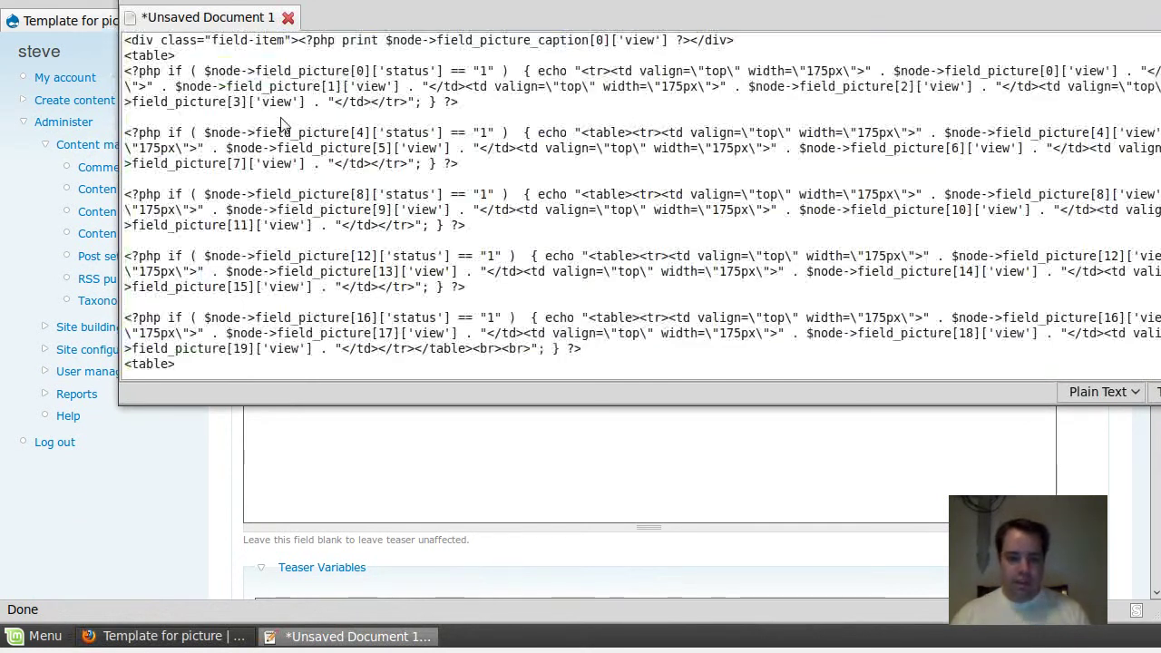
pyautogui.moveTo(174, 364); pyautogui.dragTo(125, 59)
pyautogui.click(497, 463)
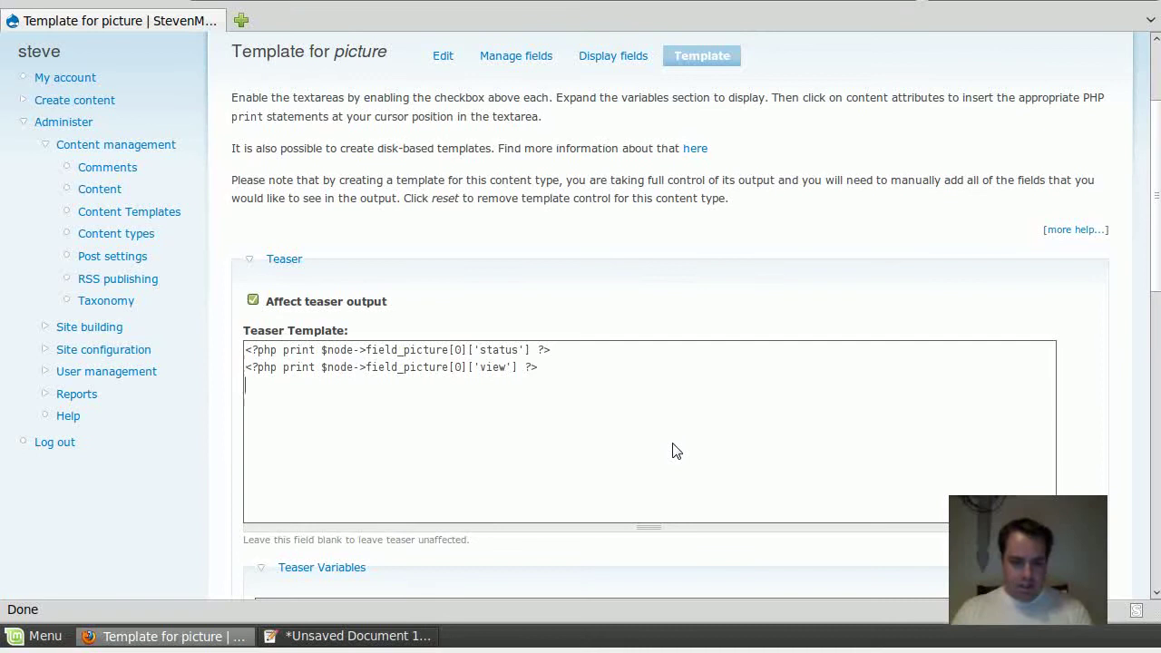
pyautogui.hotkey('ctrl', 'v')
# Enlarge the teaser template text area to show more of the pasted table code.
pyautogui.scroll(5, 676, 448)
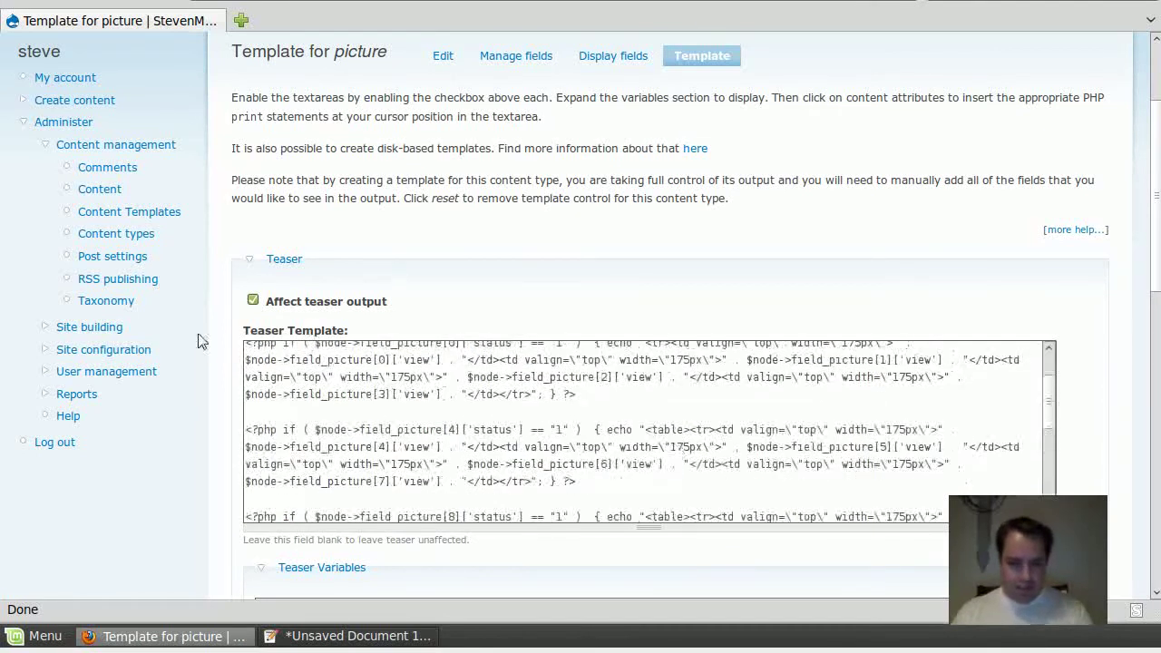
pyautogui.scroll(-5, 189, 341)
pyautogui.moveTo(629, 278); pyautogui.dragTo(630, 518)
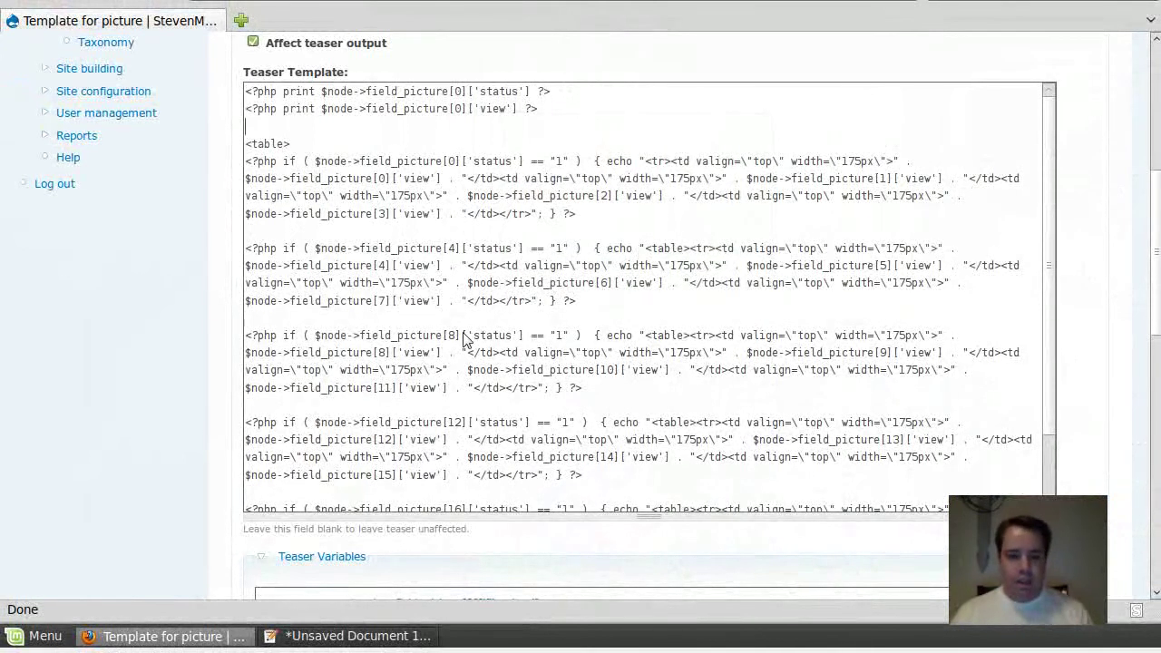
pyautogui.click(455, 133)
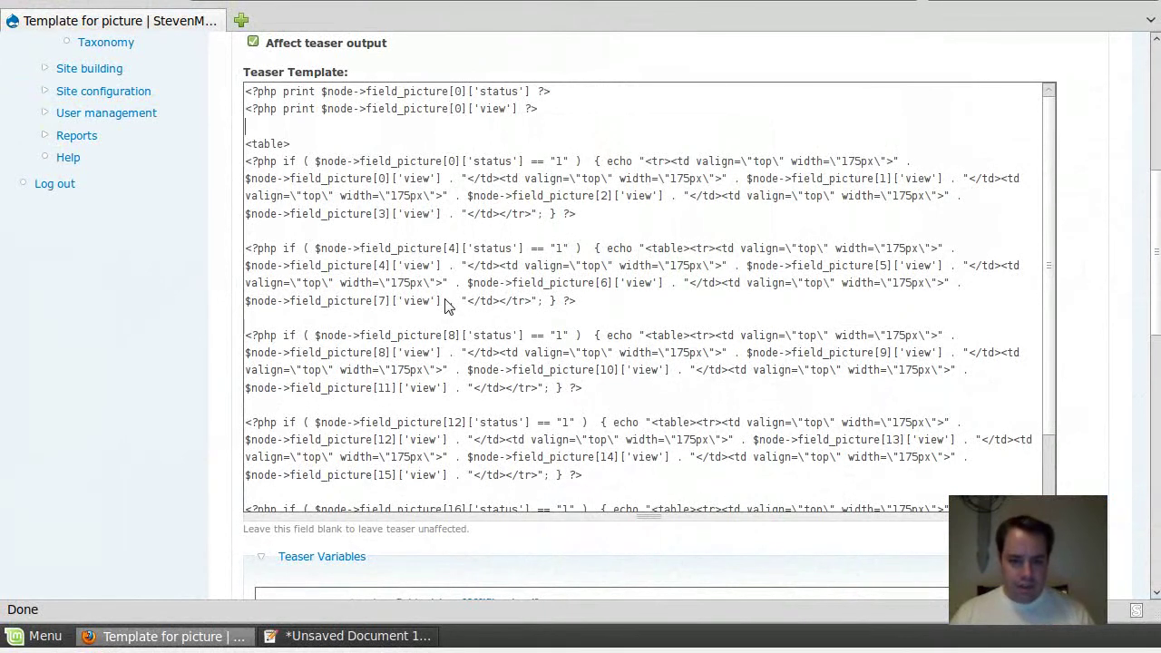
# Expand the Body section and enable Affect body output.
pyautogui.scroll(-5, 445, 310)
pyautogui.scroll(-10, 200, 396)
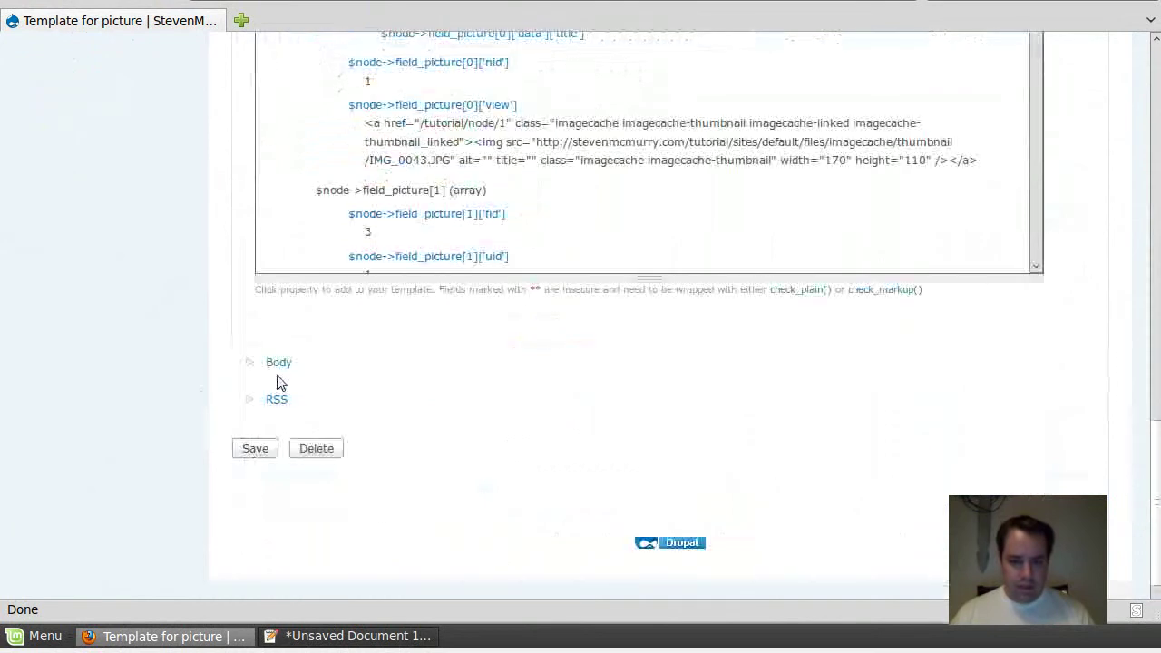
pyautogui.click(279, 366)
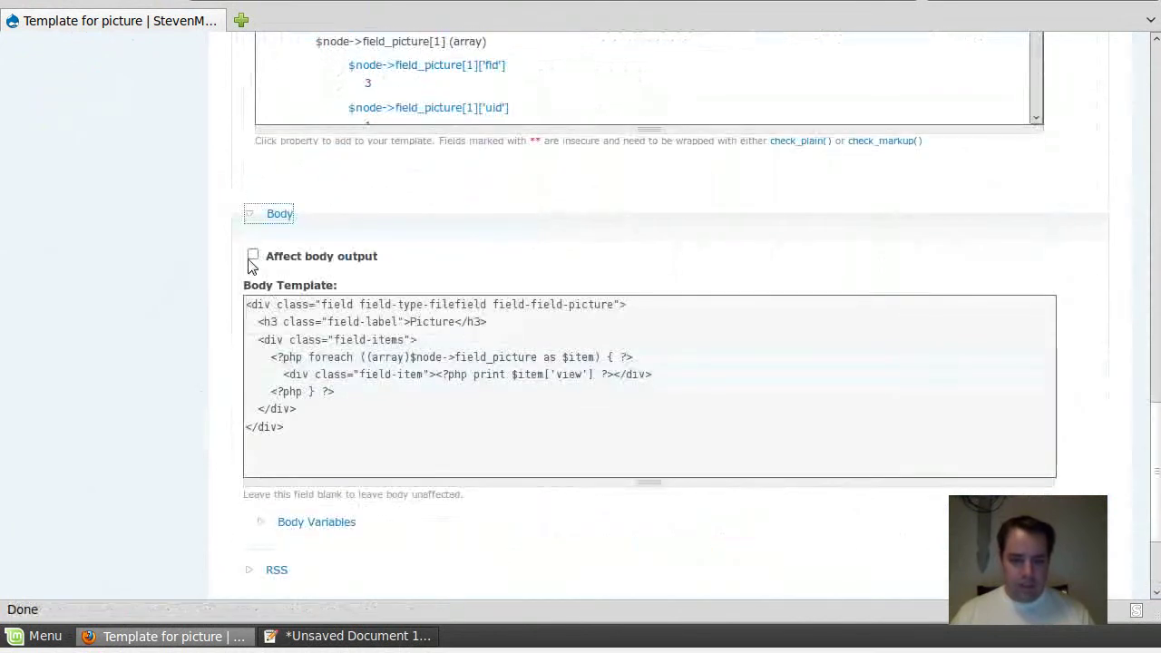
pyautogui.click(252, 255)
# Replace the body template's code with a copy of the entire teaser template code and save the picture template.
pyautogui.press('Home')
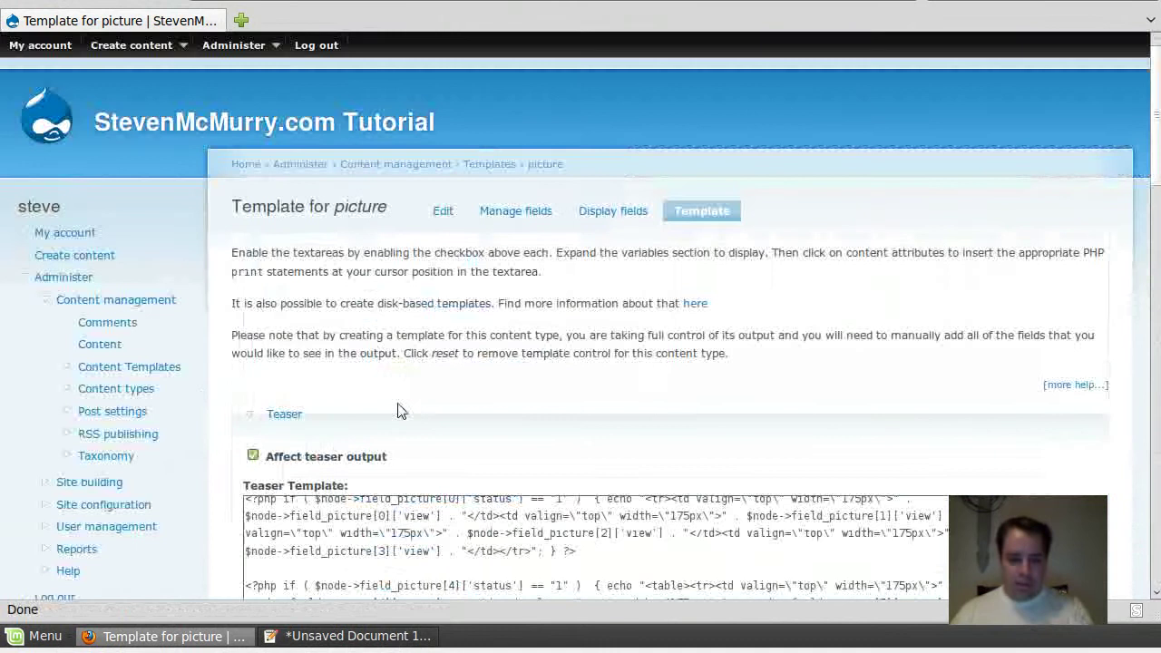
pyautogui.scroll(-5, 401, 409)
pyautogui.click(456, 368)
pyautogui.hotkey('ctrl', 'a')
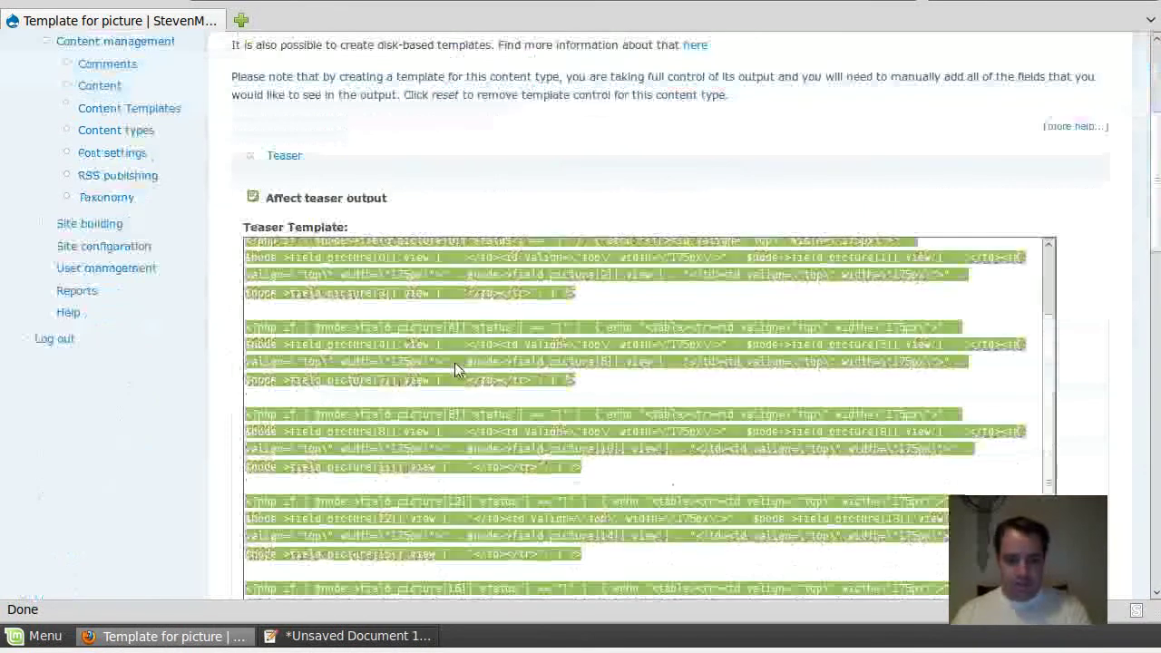
pyautogui.scroll(-20, 409, 341)
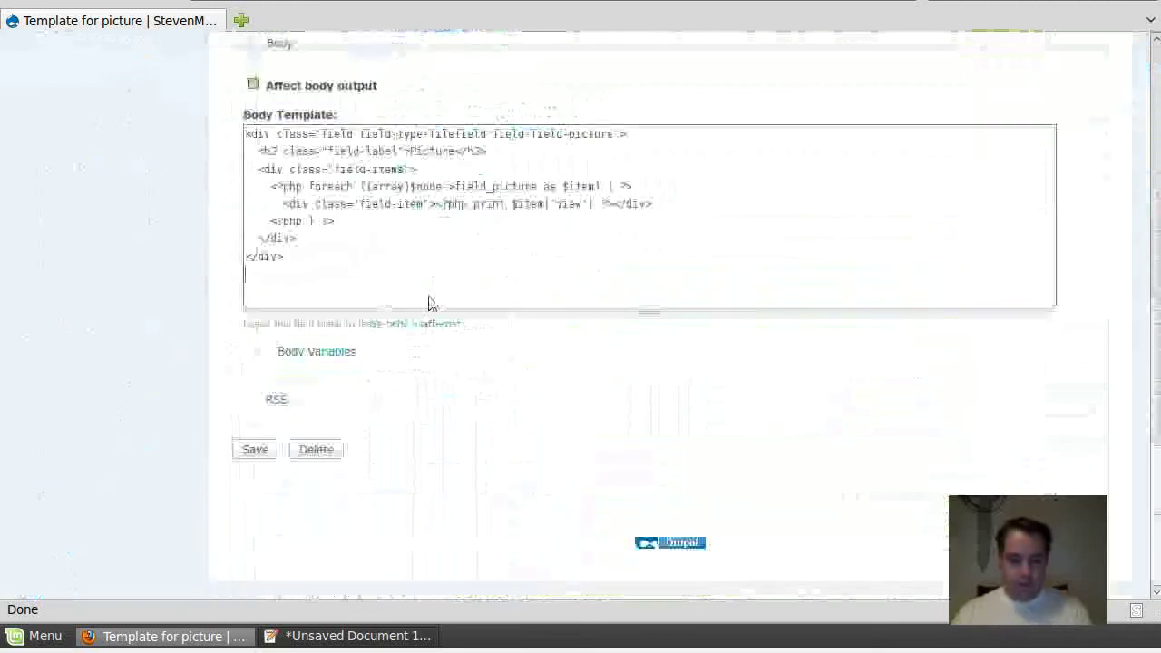
pyautogui.click(427, 303)
pyautogui.hotkey('ctrl', 'a')
pyautogui.hotkey('ctrl', 'v')
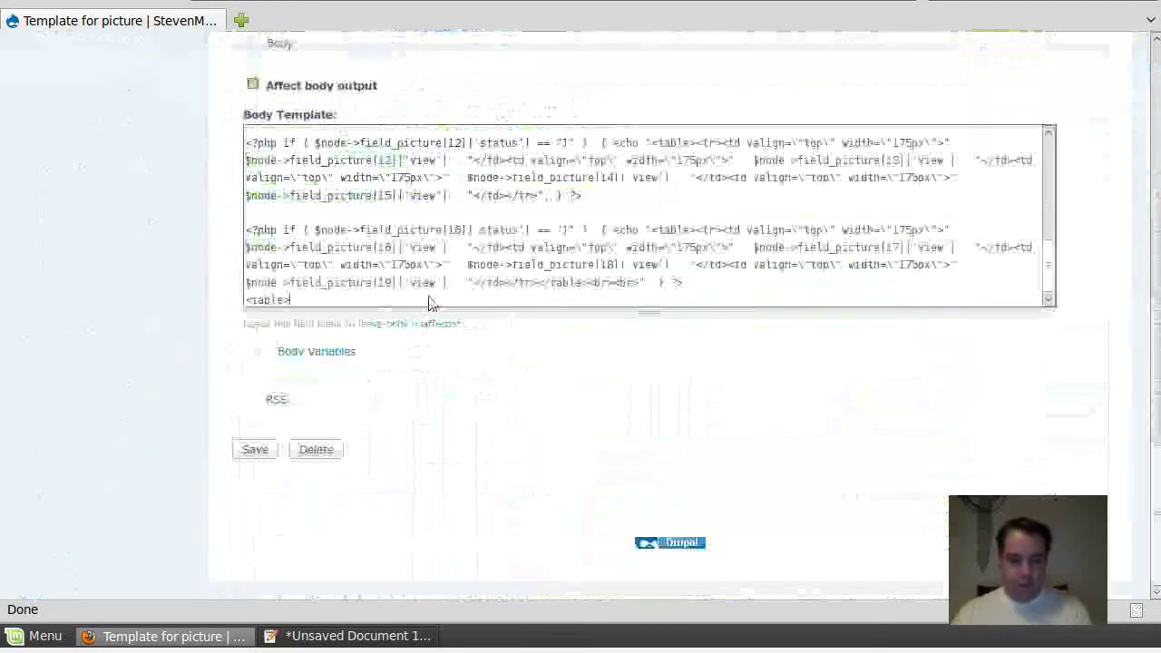
pyautogui.click(271, 452)
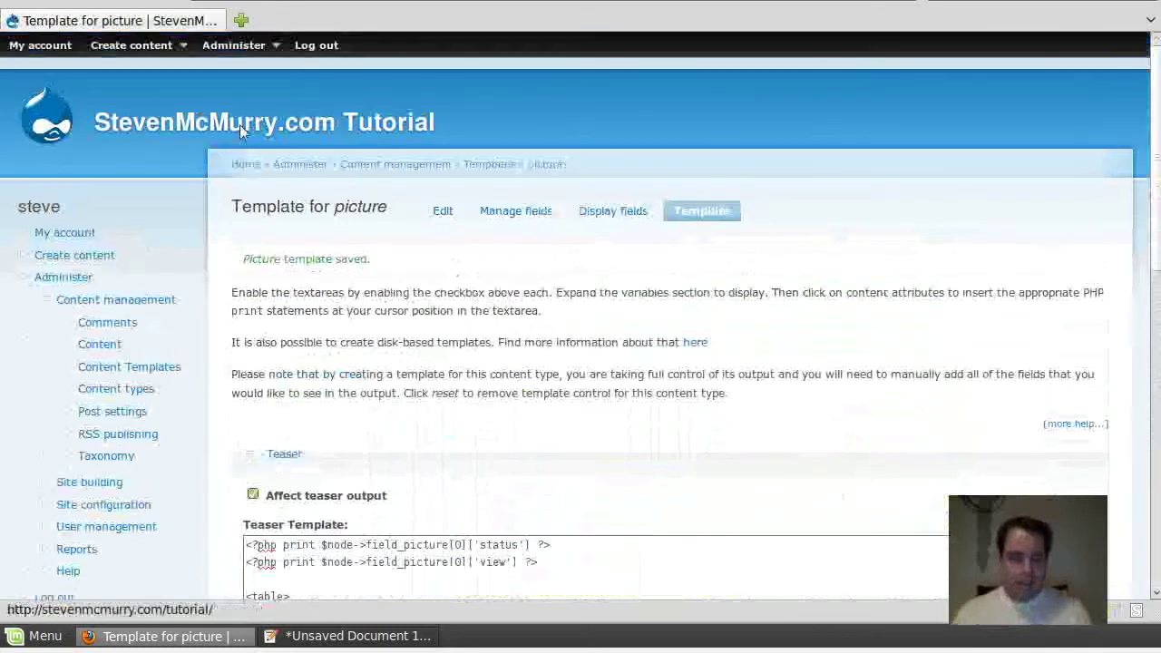
# Open the site's home page in a new tab and check the thumbnail links of the Thumbnail with a Shadow! post.
pyautogui.middleClick(239, 124)
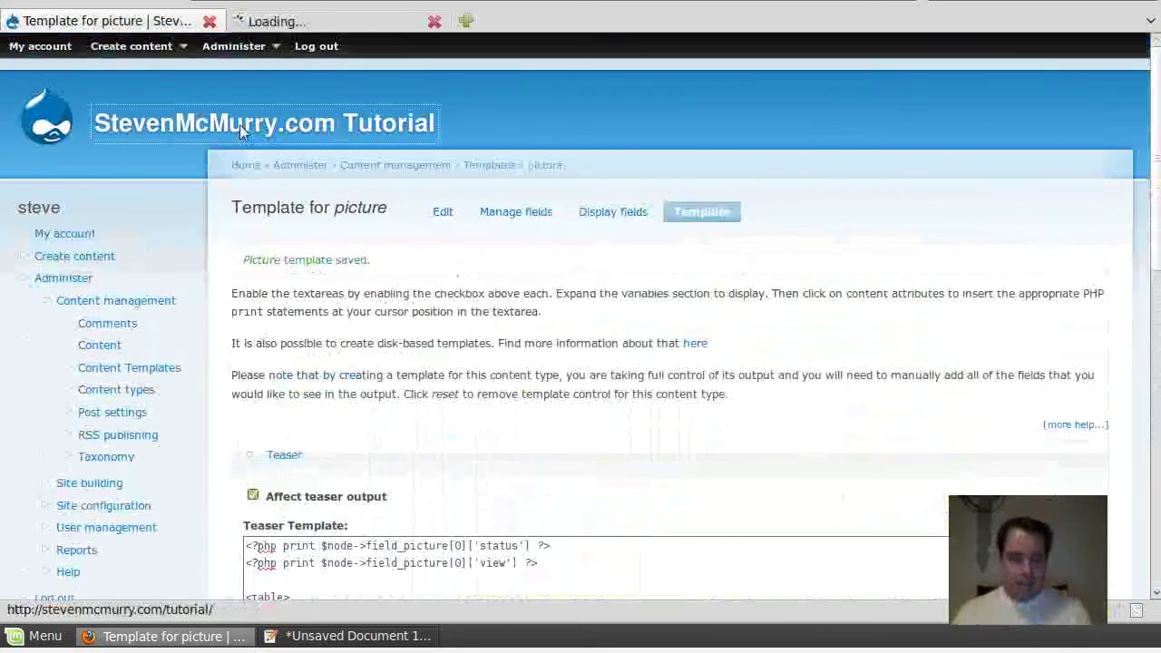
pyautogui.click(329, 21)
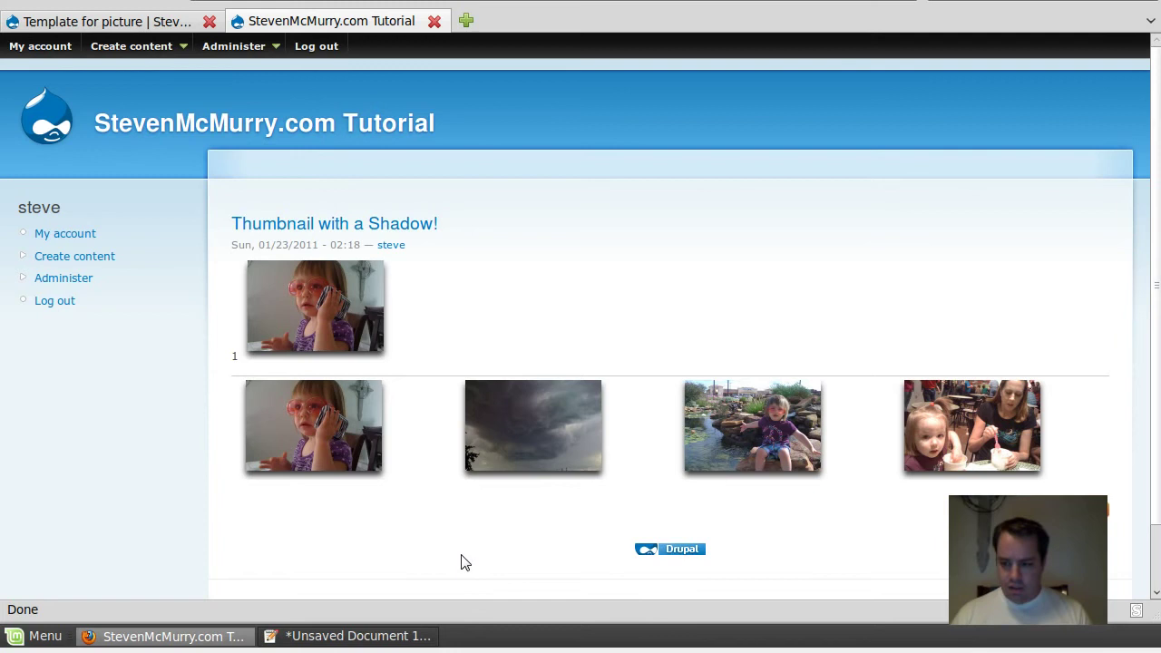
pyautogui.click(360, 460)
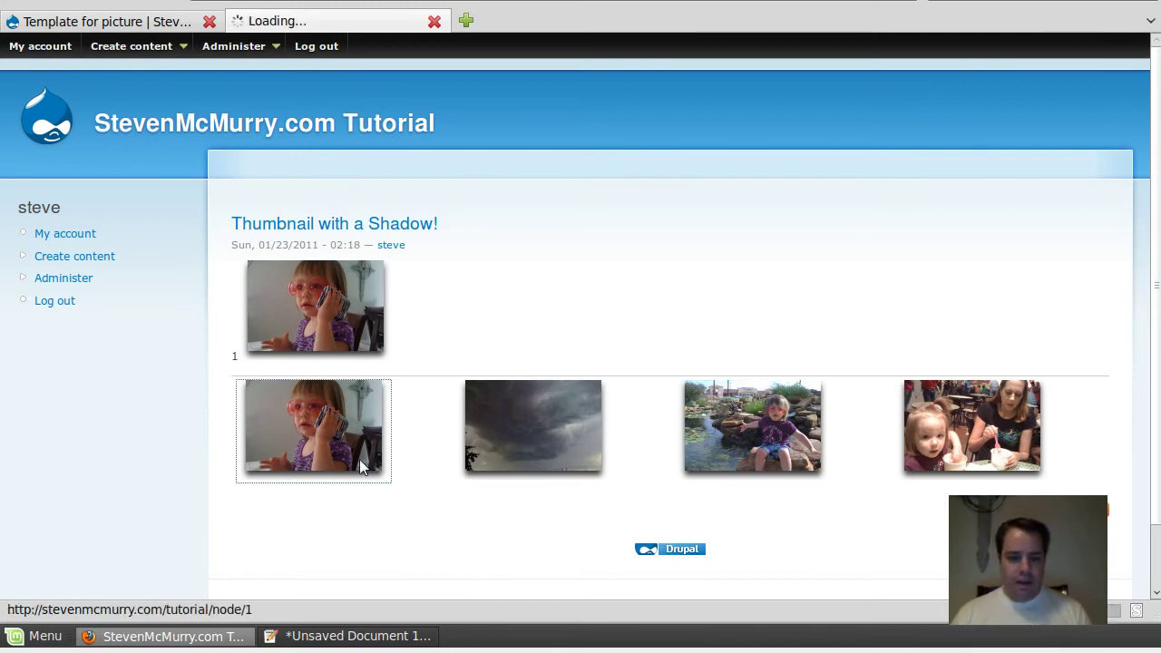
pyautogui.click(522, 473)
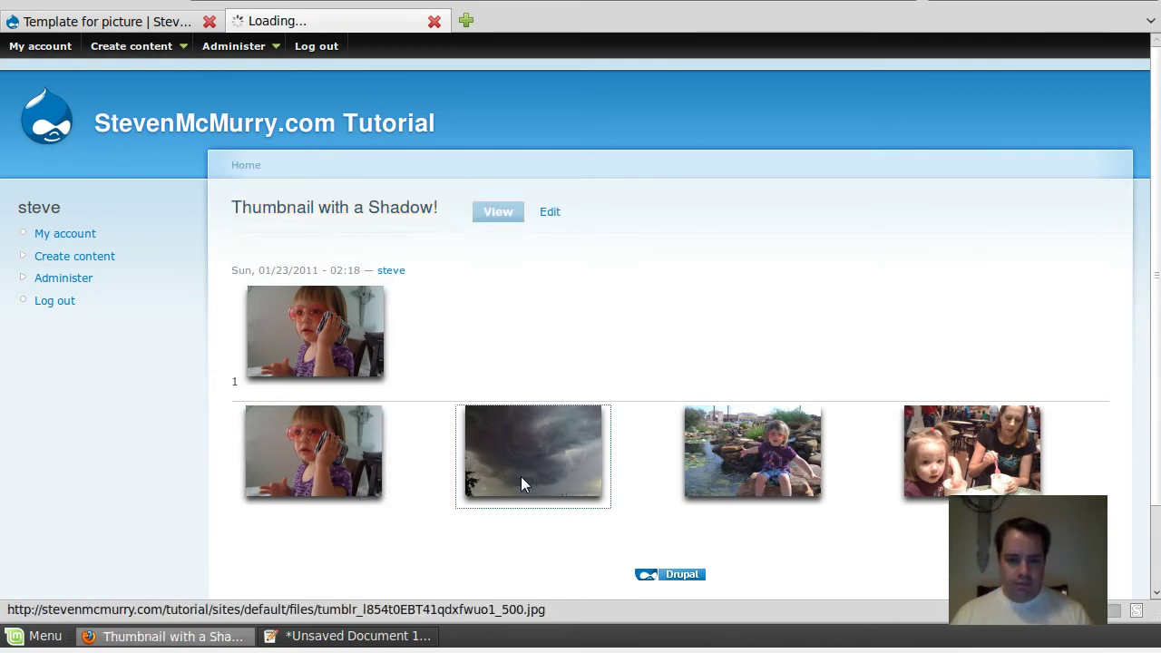
pyautogui.hotkey('alt', 'Left')
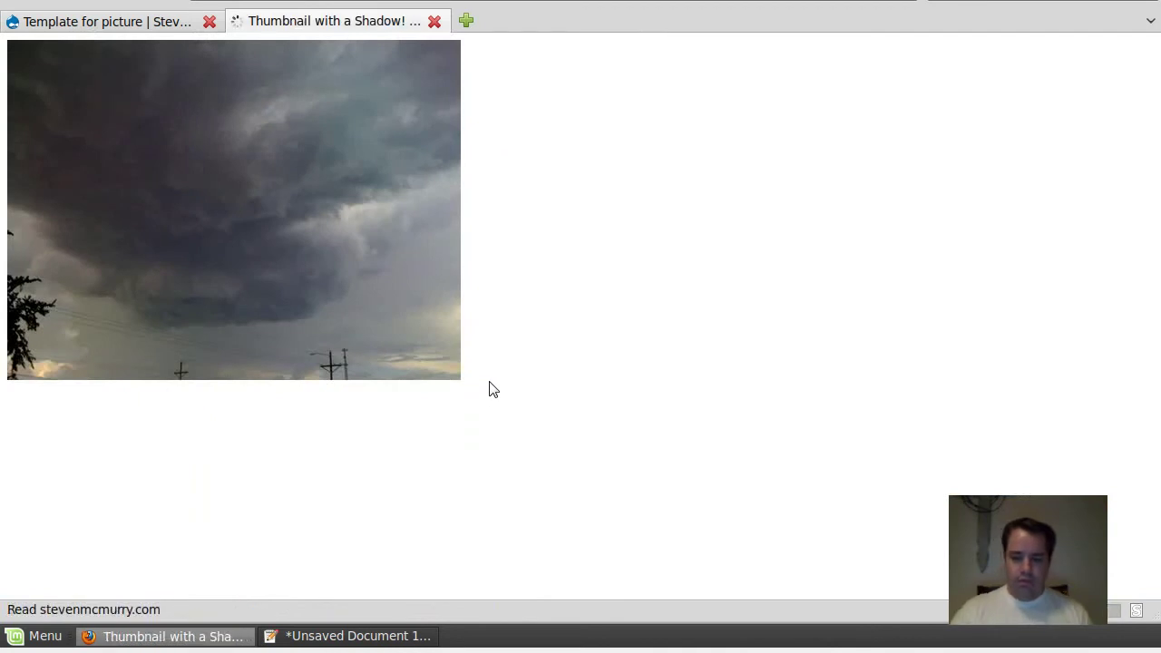
pyautogui.click(790, 485)
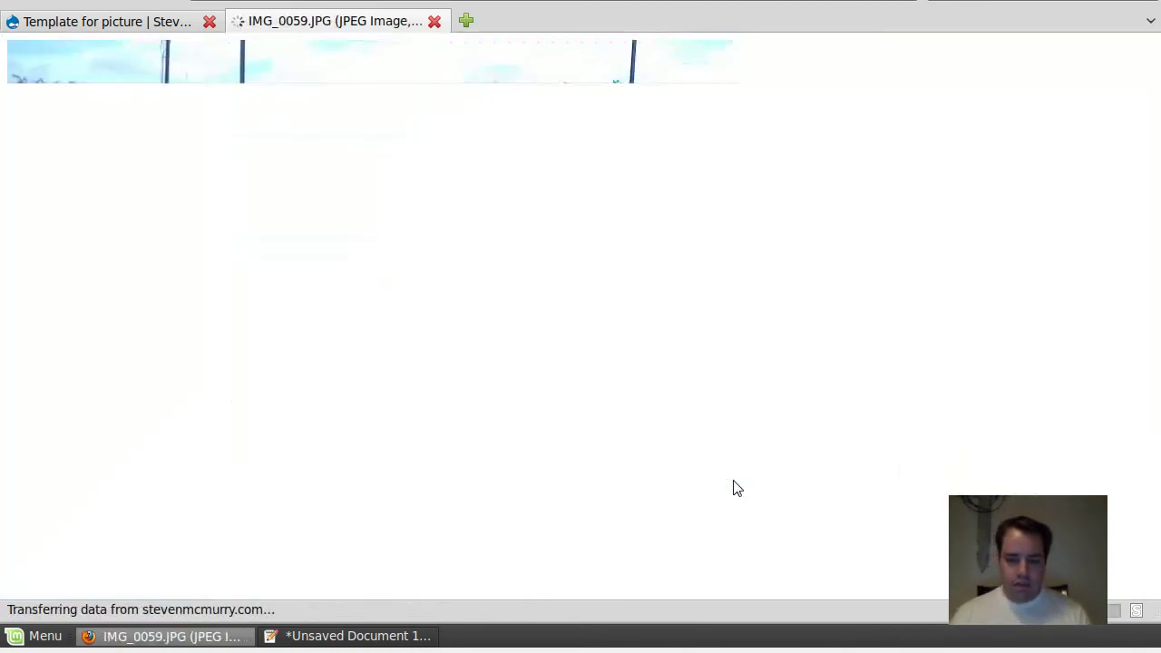
pyautogui.hotkey('alt', 'Left')
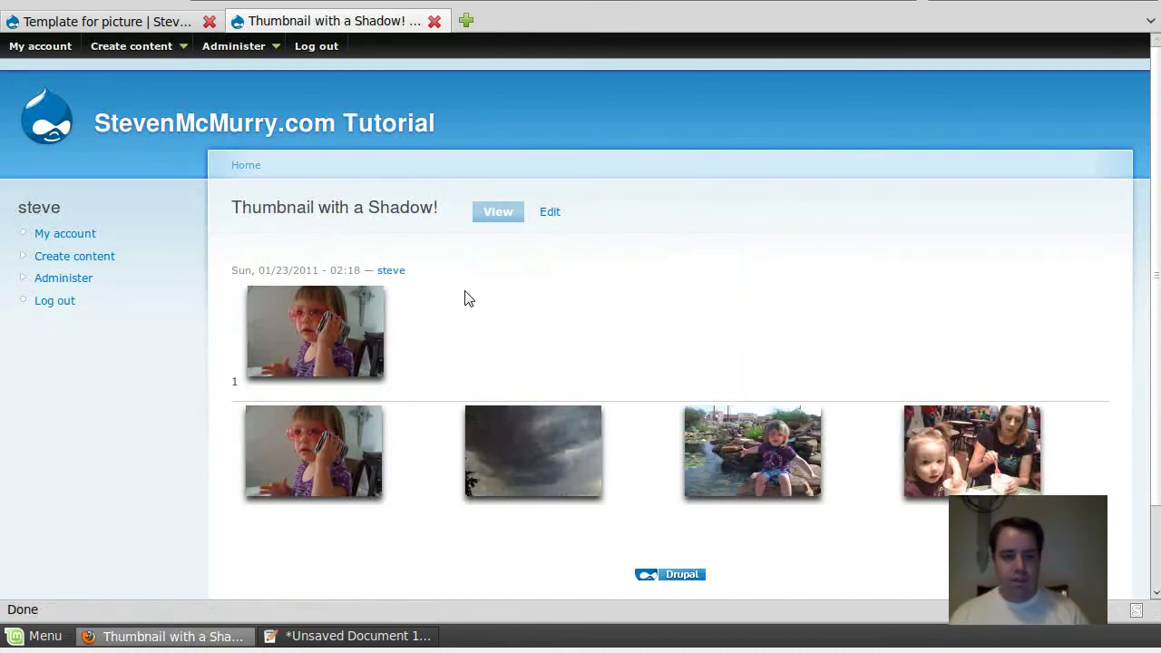
# Return to the picture template tab and delete the status and view print statements and the blank line above <table> in the teaser template.
pyautogui.click(172, 25)
pyautogui.scroll(-3, 372, 535)
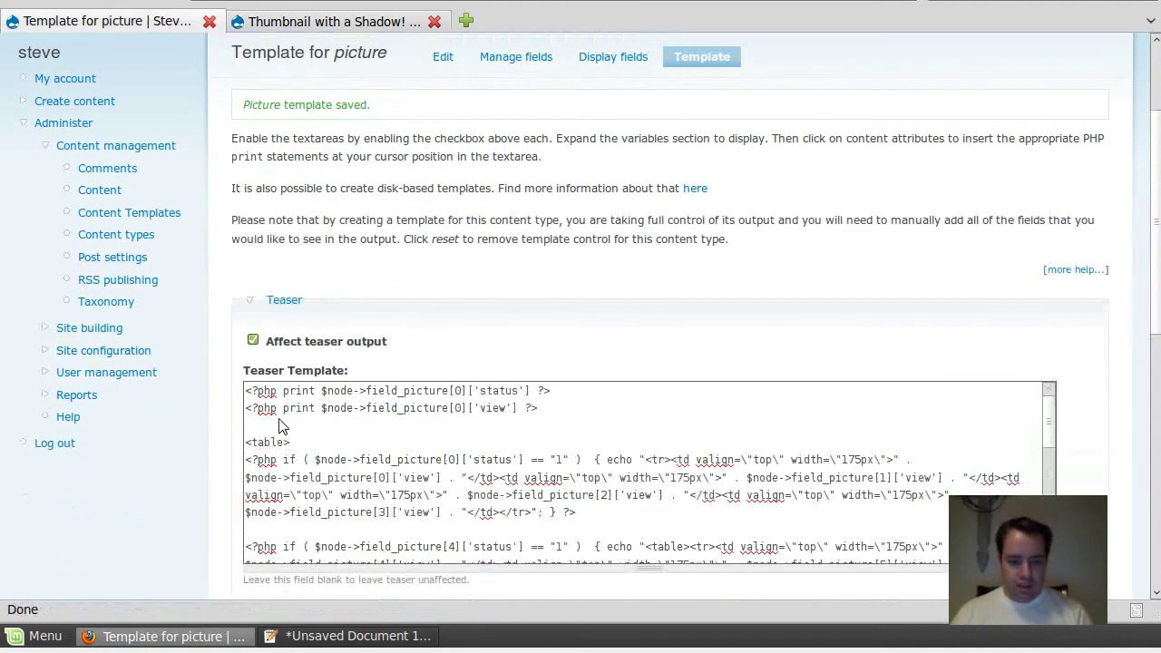
pyautogui.moveTo(286, 426); pyautogui.dragTo(229, 371)
pyautogui.press('Delete')
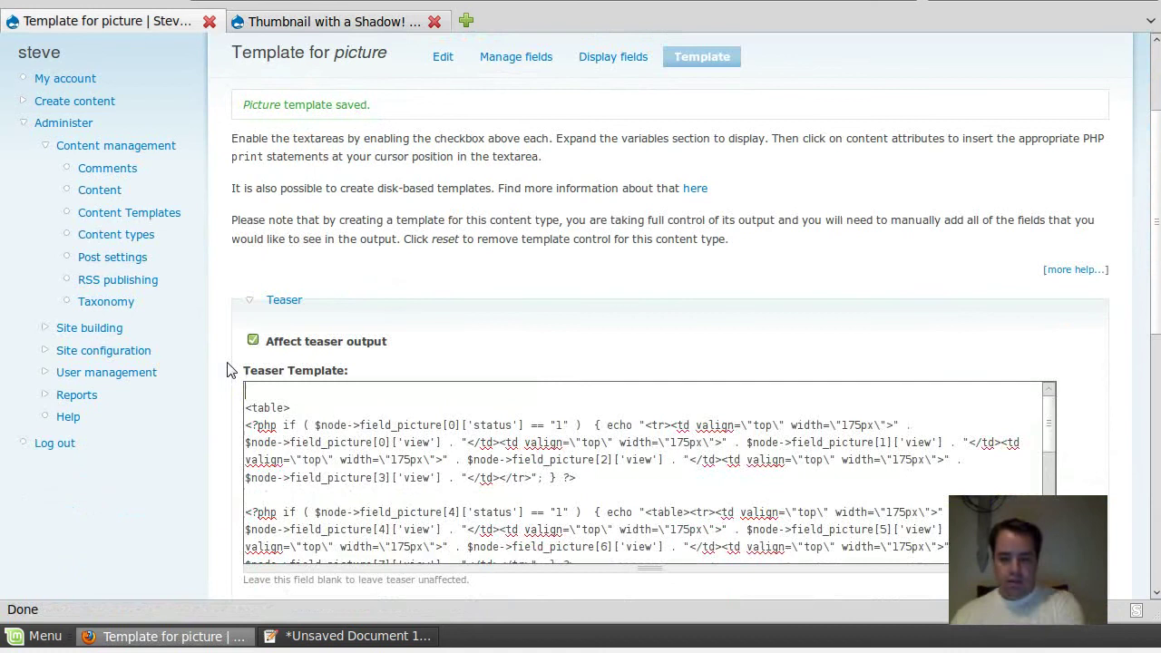
pyautogui.press('Delete')
# Delete the status and view print statements and the blank line above <table> in the body template, and save the template.
pyautogui.scroll(-8, 226, 367)
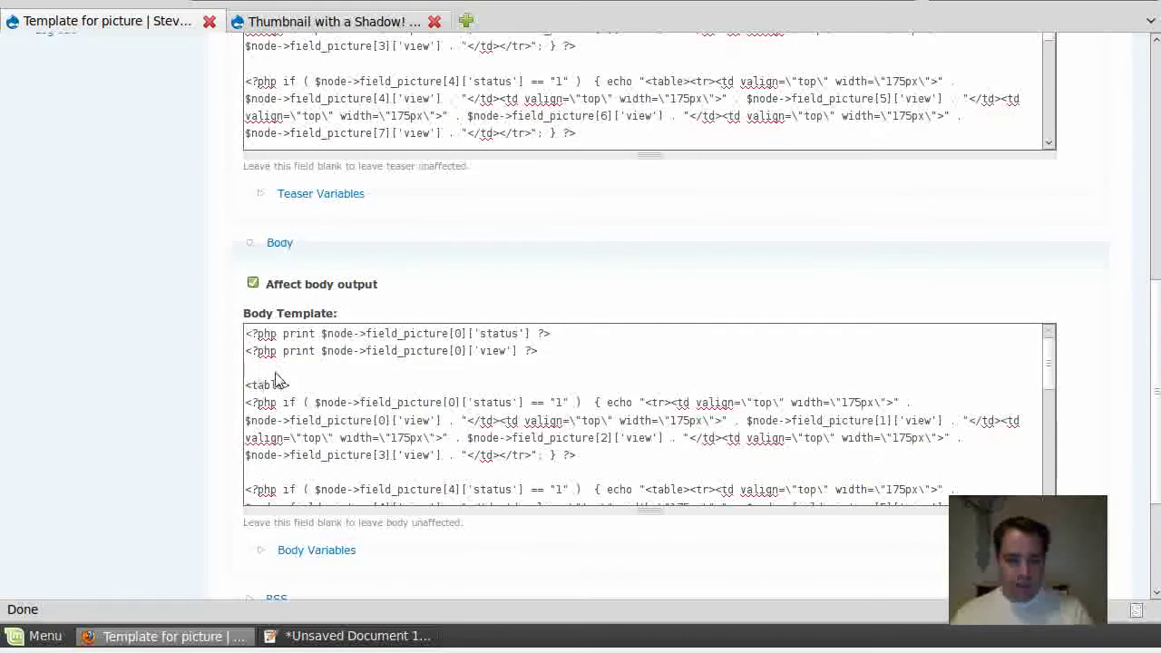
pyautogui.moveTo(275, 372); pyautogui.dragTo(219, 333)
pyautogui.press('Delete')
pyautogui.press('Delete')
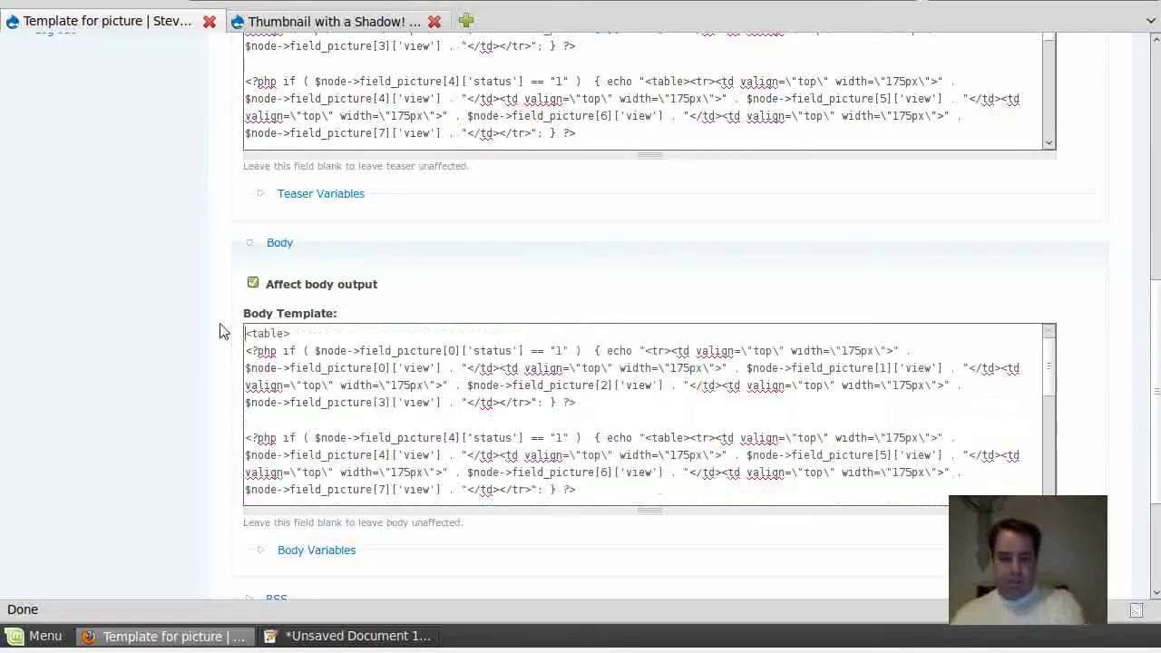
pyautogui.scroll(-4, 203, 388)
pyautogui.click(254, 447)
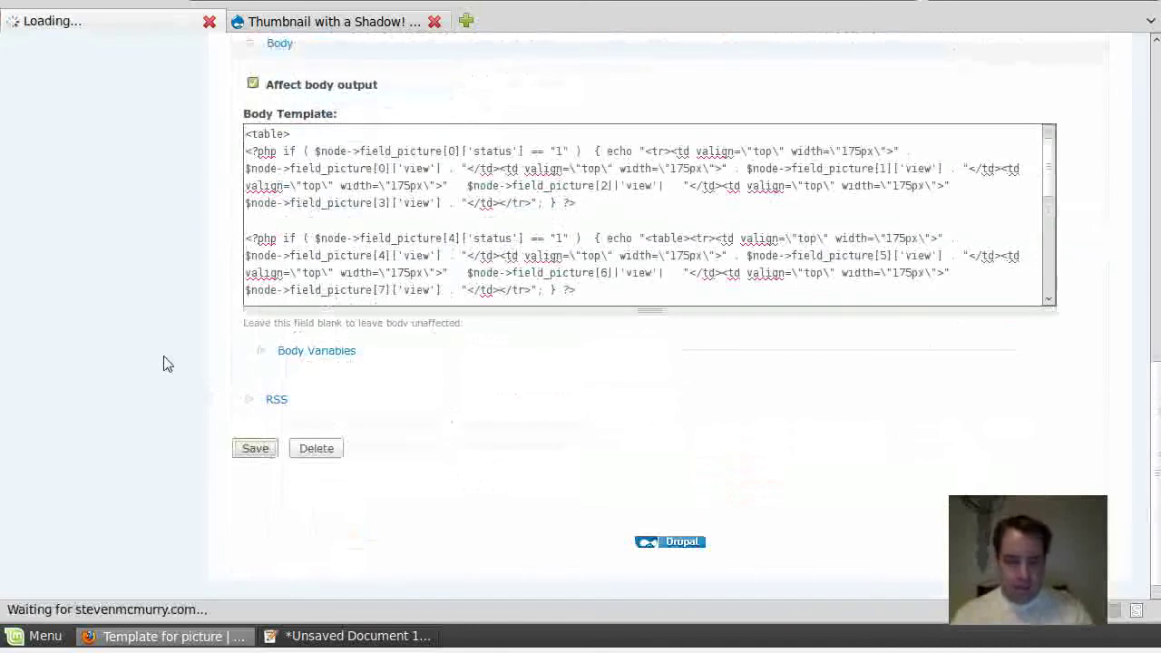
pyautogui.scroll(-3, 158, 344)
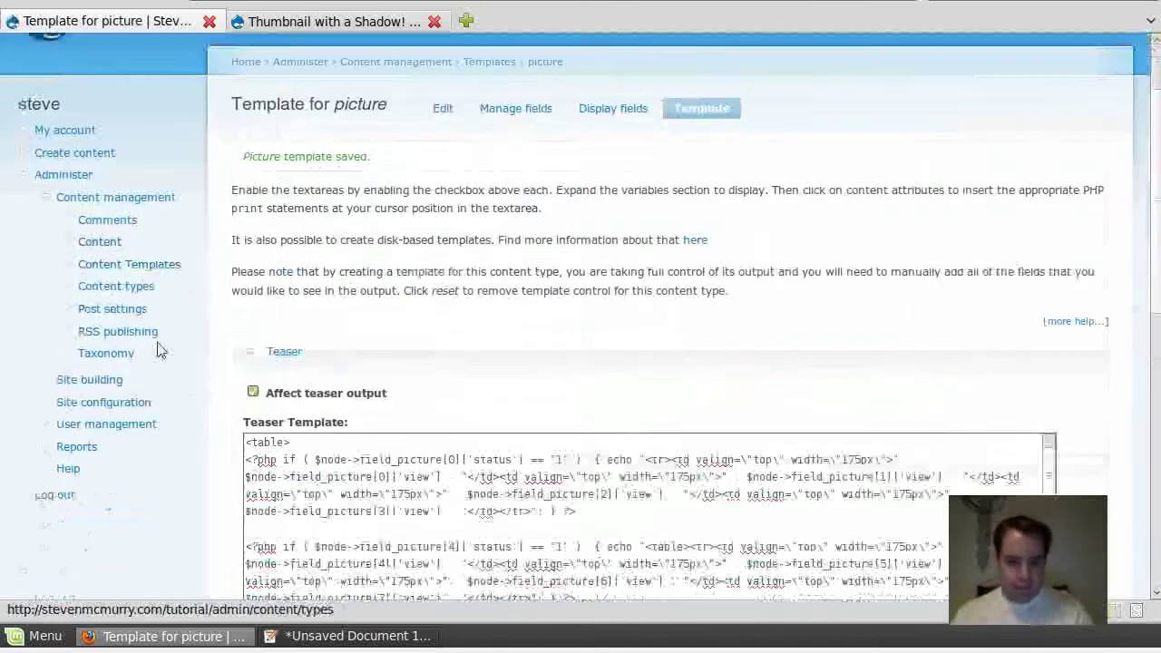
# Switch to the Thumbnail with a Shadow! post, reload it and check the layout of its thumbnails.
pyautogui.hotkey('ctrl', 'Tab')
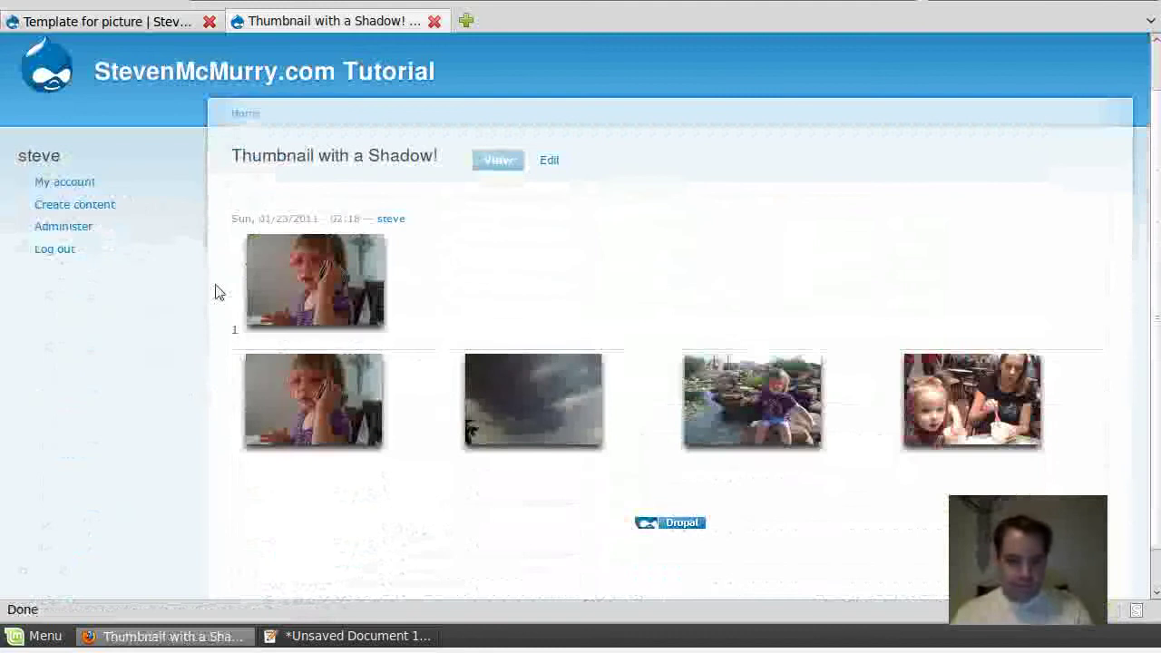
pyautogui.press('F5')
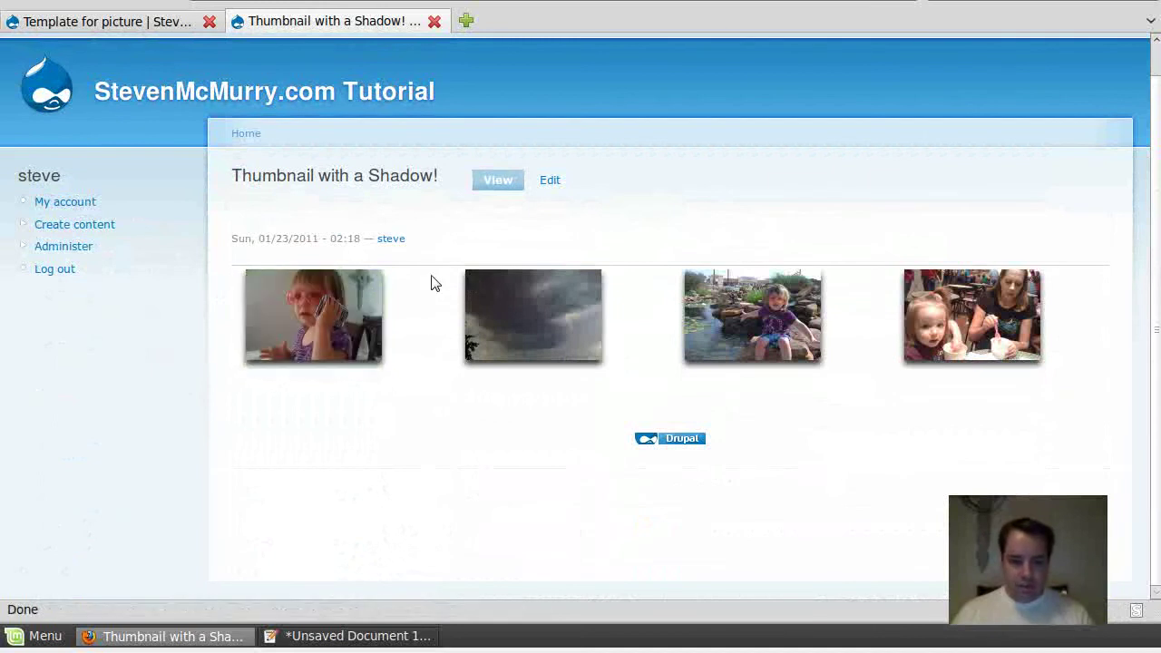
pyautogui.moveTo(434, 270); pyautogui.dragTo(987, 488)
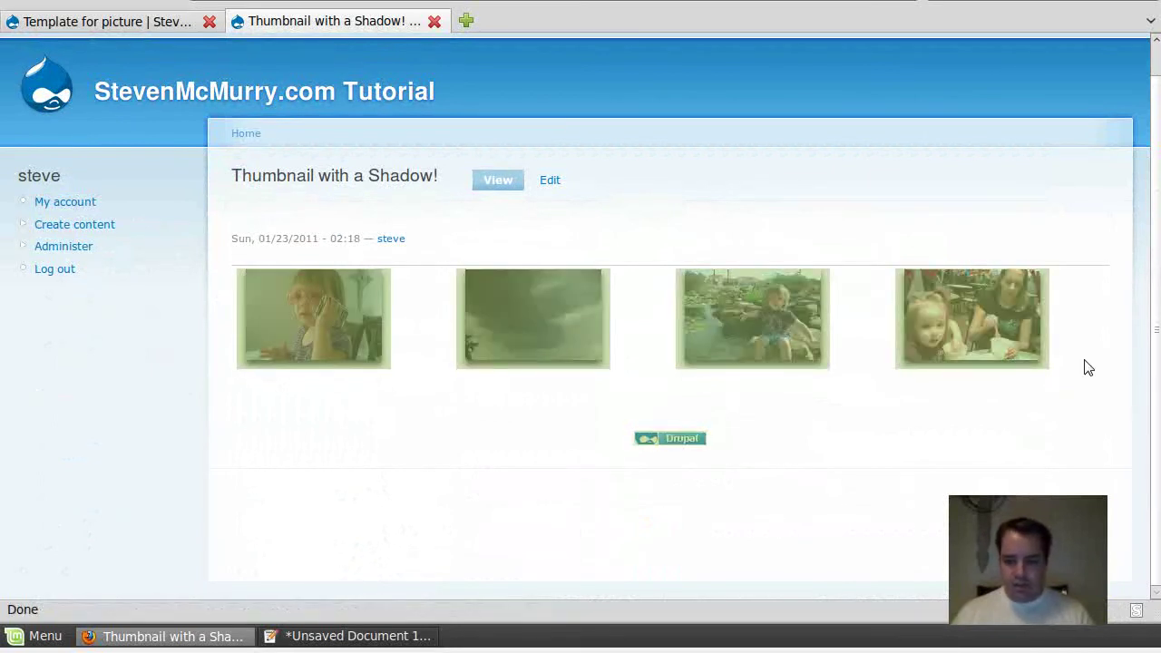
pyautogui.moveTo(1088, 367); pyautogui.dragTo(629, 241)
pyautogui.click(658, 281)
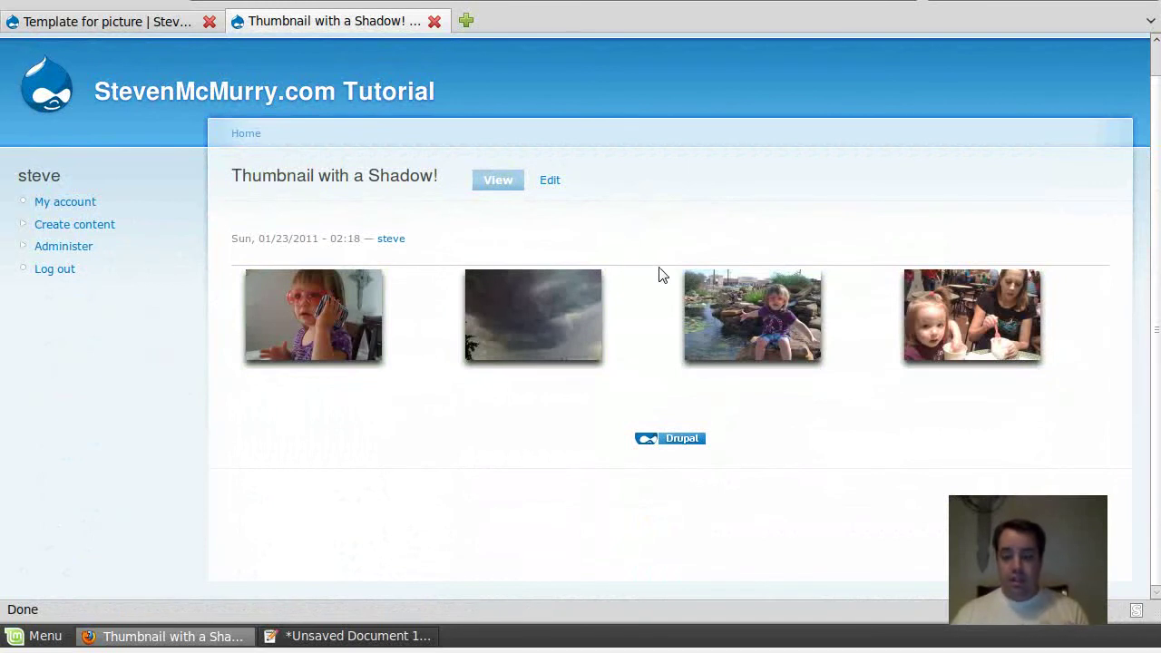
# Start creating a new picture post and add empty picture upload rows until there are nine.
pyautogui.click(79, 224)
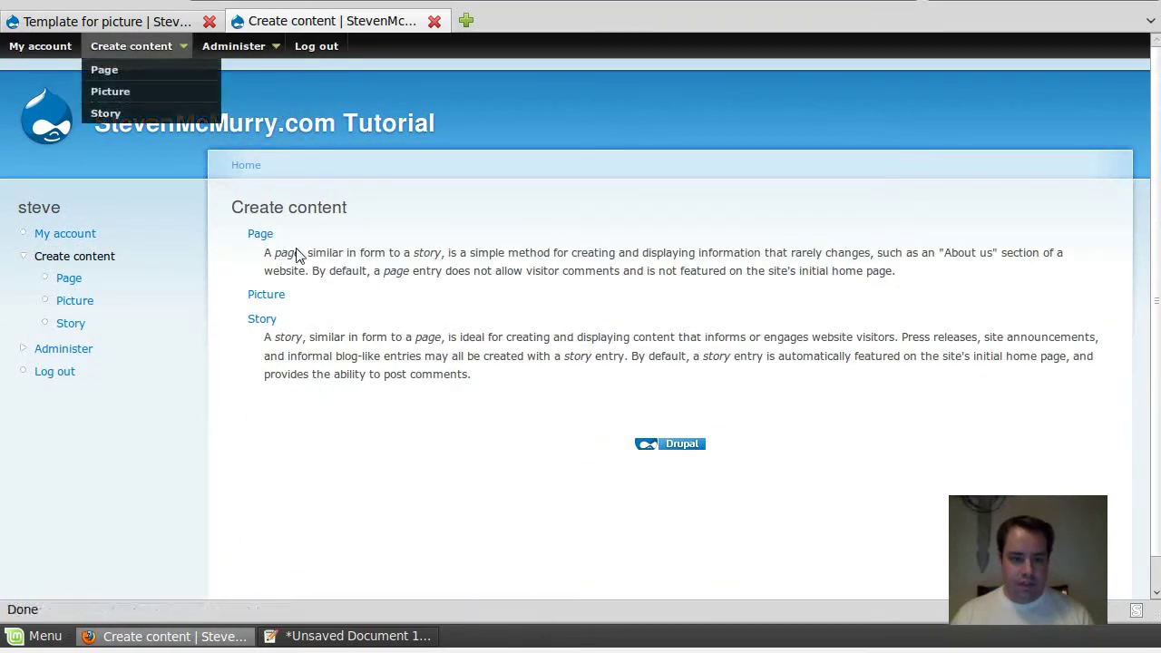
pyautogui.click(267, 296)
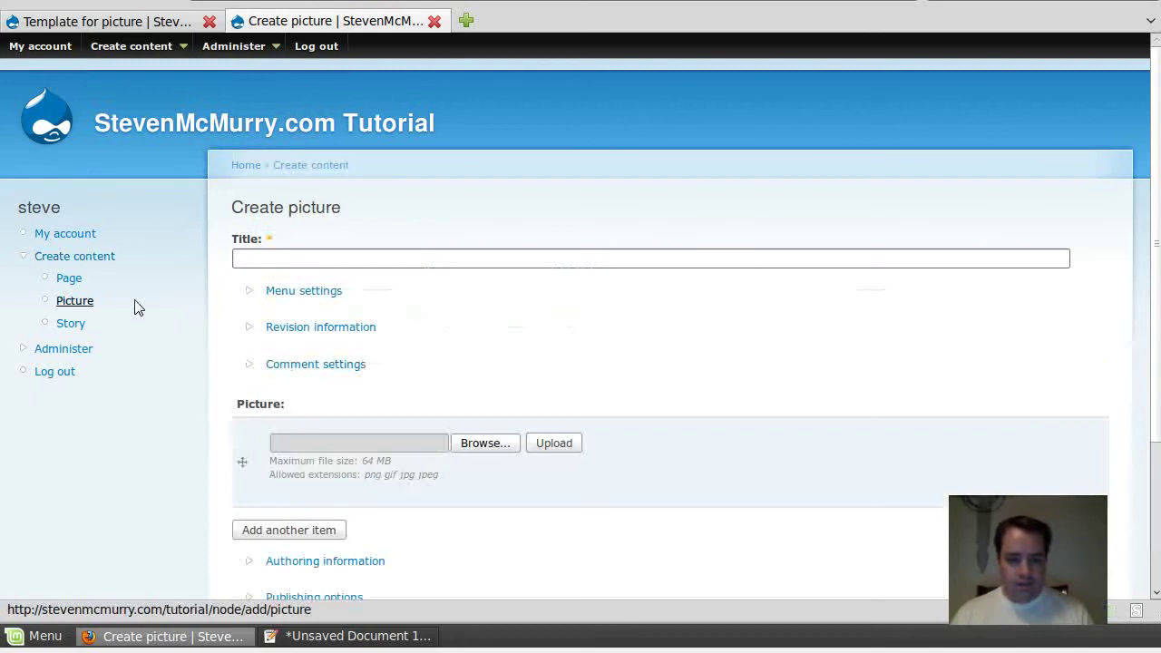
pyautogui.scroll(-4, 145, 308)
pyautogui.click(282, 343)
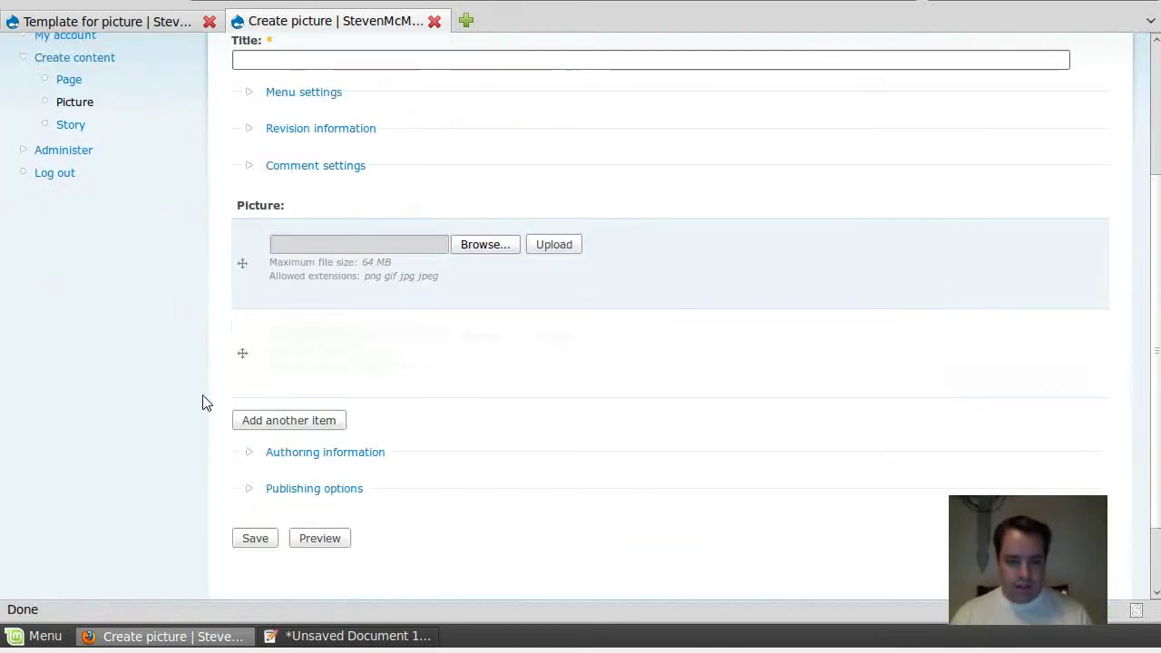
pyautogui.click(276, 421)
pyautogui.scroll(-1, 163, 466)
pyautogui.scroll(-3, 182, 458)
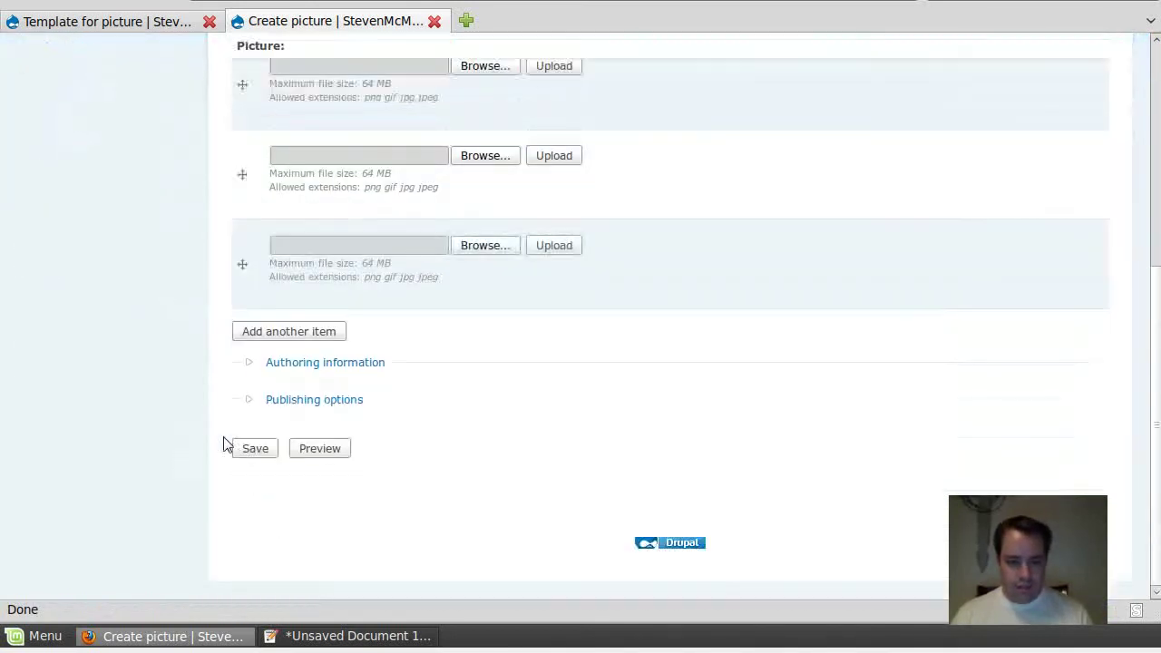
pyautogui.click(296, 337)
pyautogui.click(283, 425)
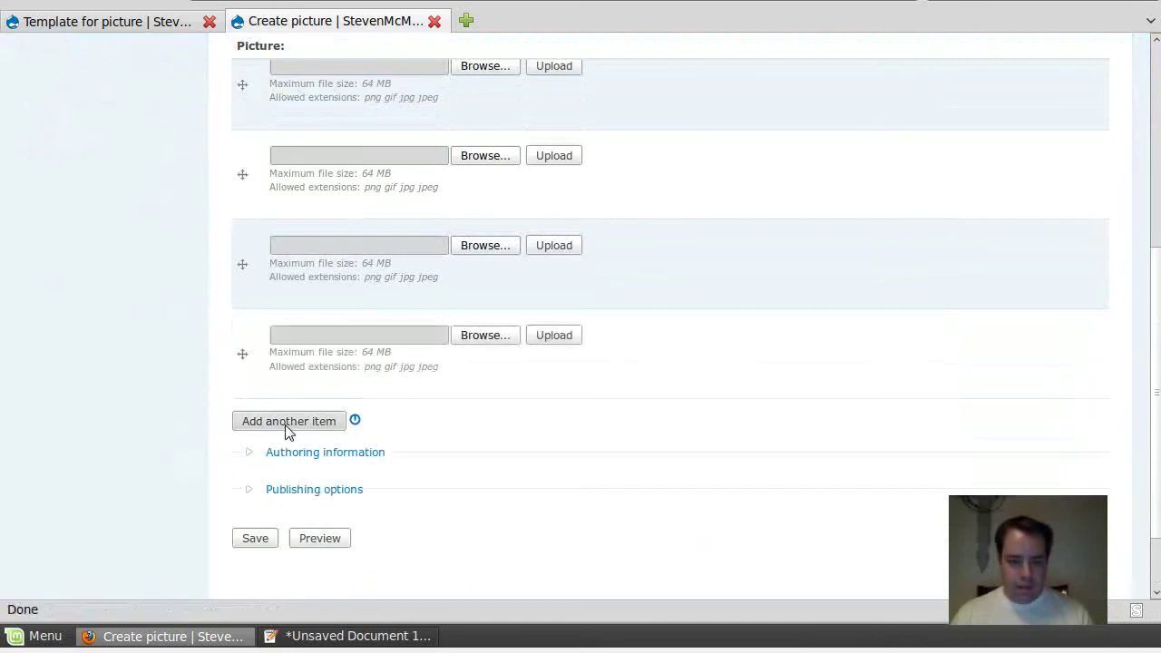
pyautogui.click(261, 513)
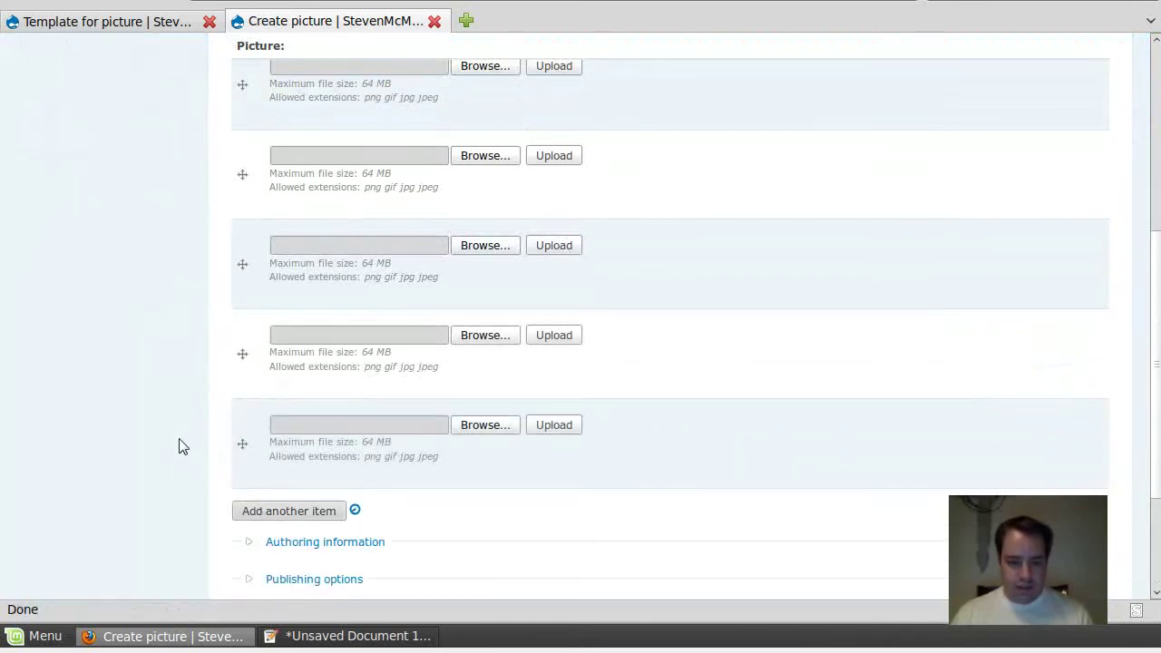
pyautogui.scroll(-3, 179, 445)
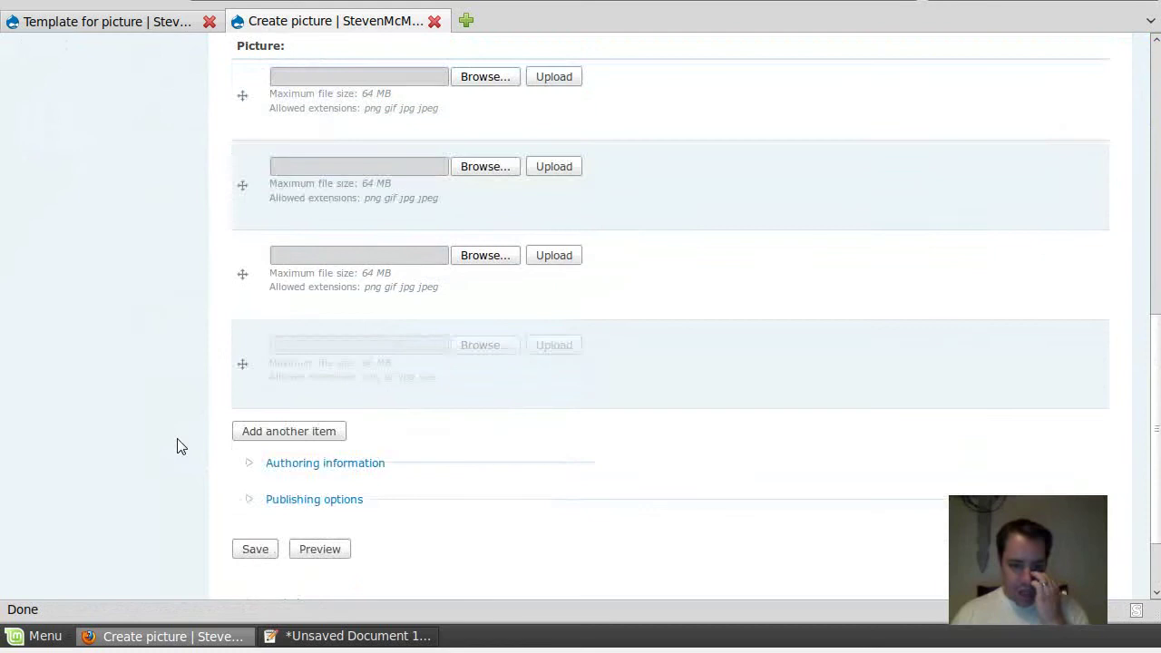
pyautogui.click(285, 437)
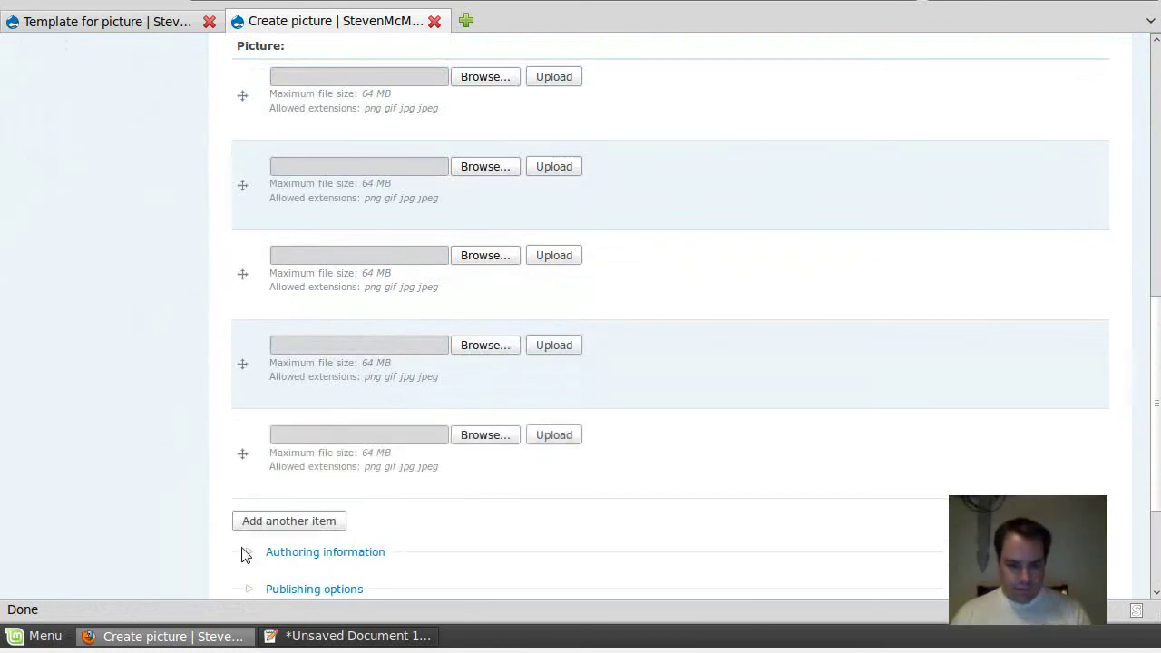
pyautogui.click(289, 529)
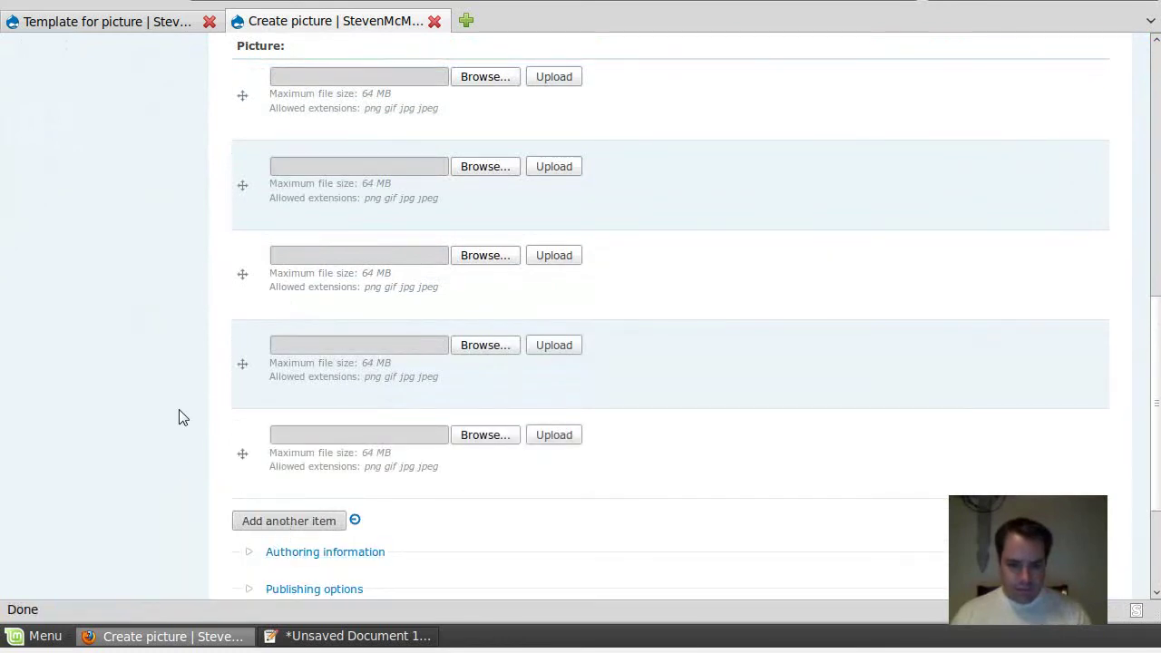
pyautogui.scroll(4, 190, 418)
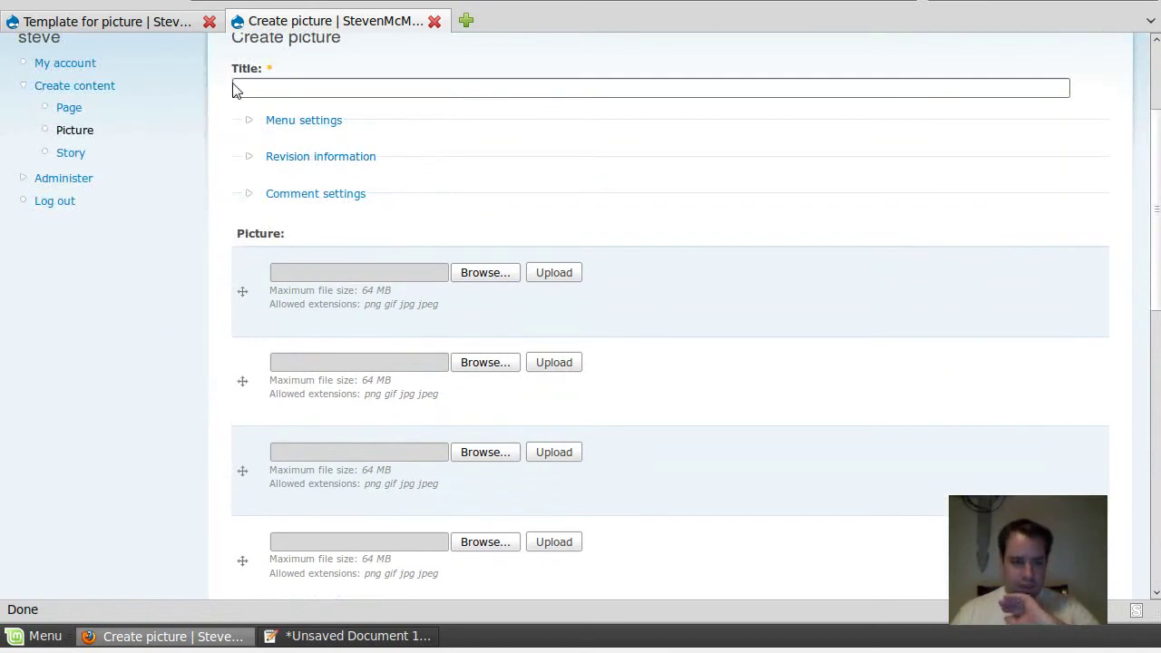
# Open the site's home page in a new tab from the picture template page and check the teaser's thumbnail row.
pyautogui.click(154, 22)
pyautogui.scroll(3, 161, 160)
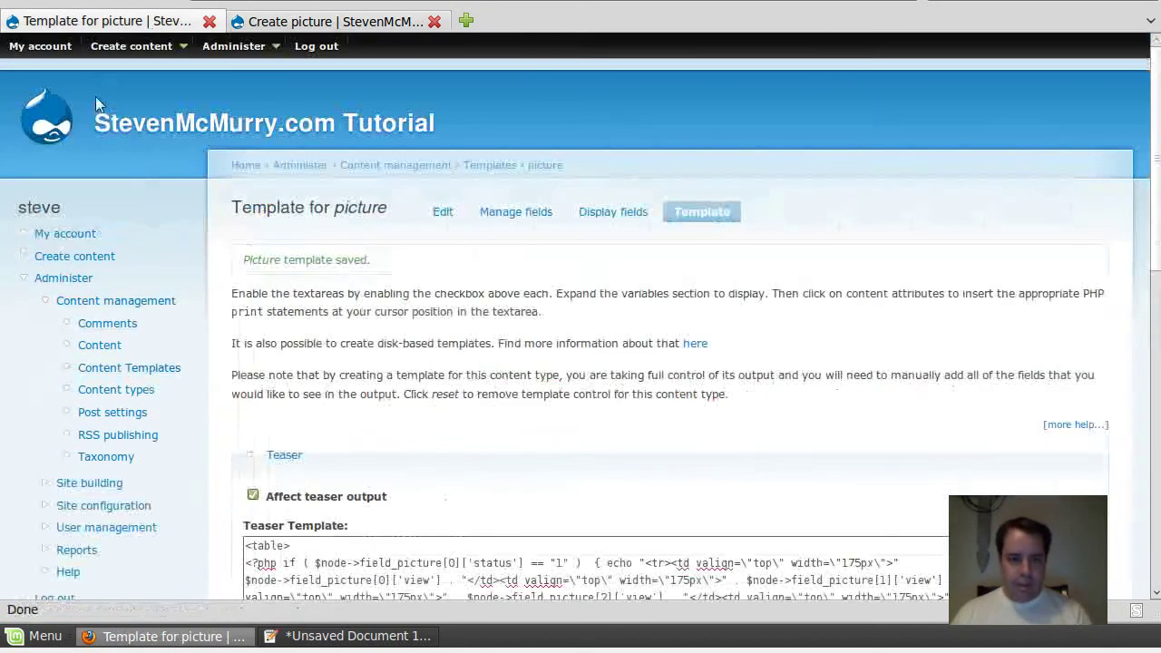
pyautogui.middleClick(161, 127)
pyautogui.click(336, 22)
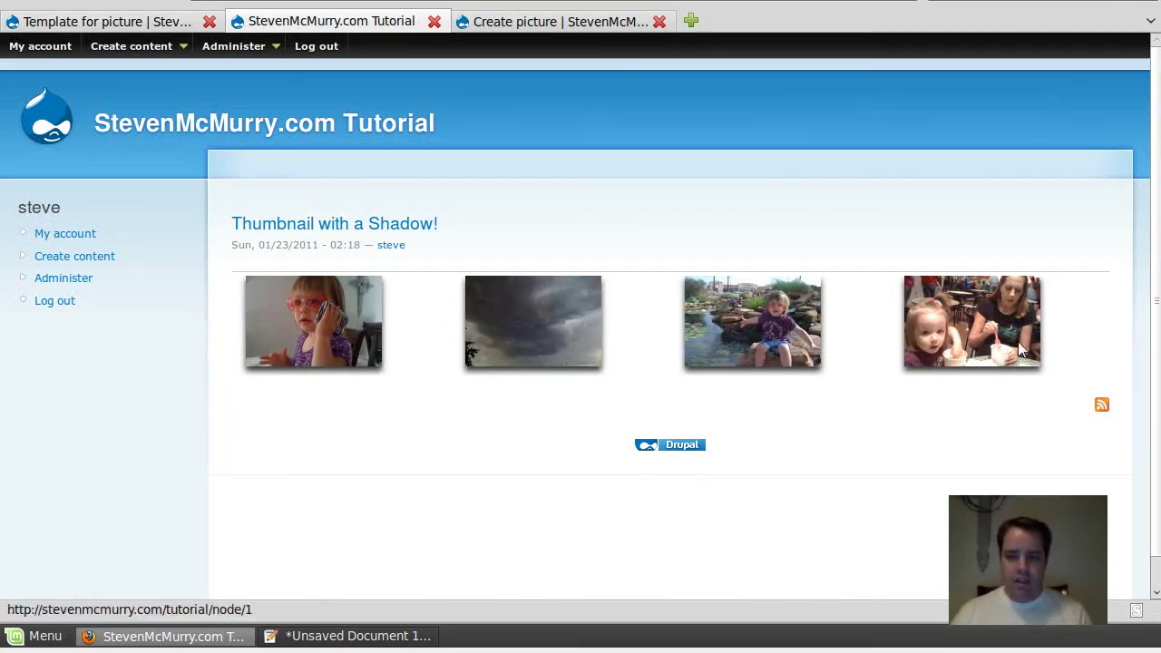
# Switch to gedit and review the table code with its field_picture status conditions in the unsaved document.
pyautogui.hotkey('alt', 'Tab')
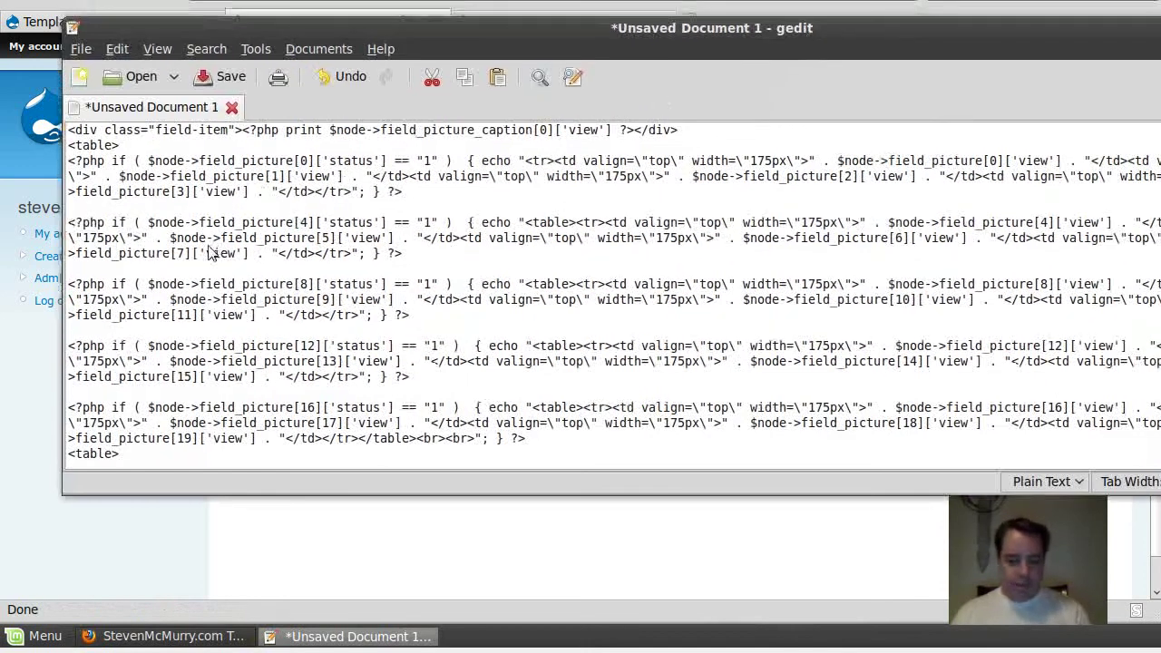
pyautogui.scroll(3, 208, 252)
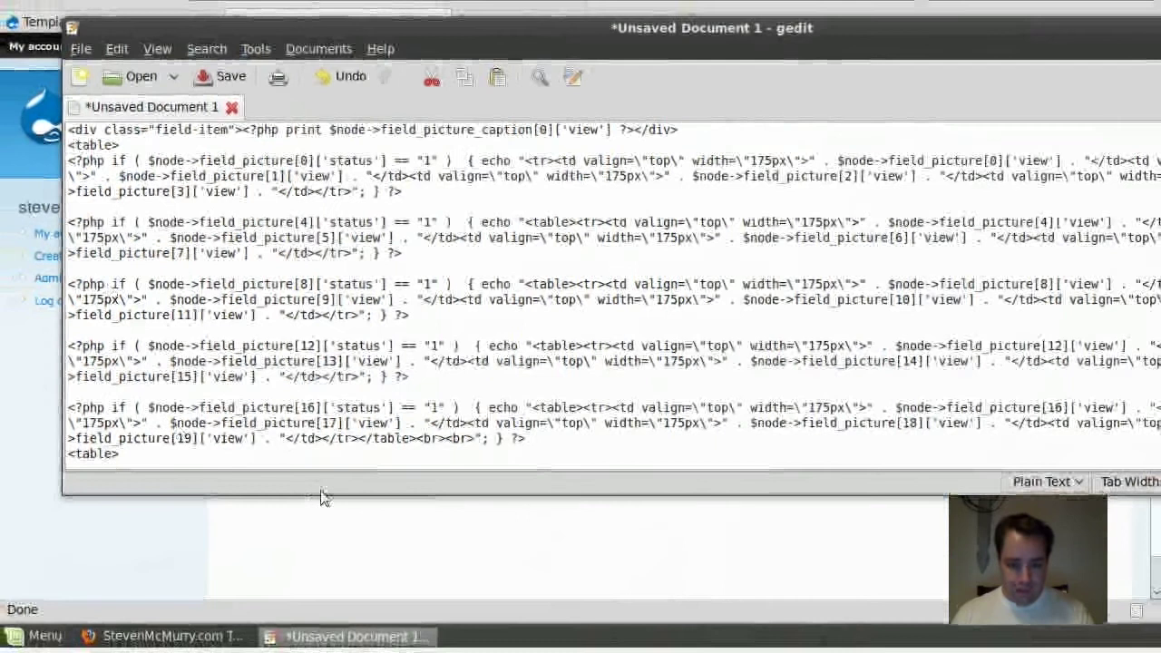
pyautogui.click(340, 519)
# Return to the Create picture form in the browser and title the new post Photo 2.
pyautogui.hotkey('ctrl', 'Tab')
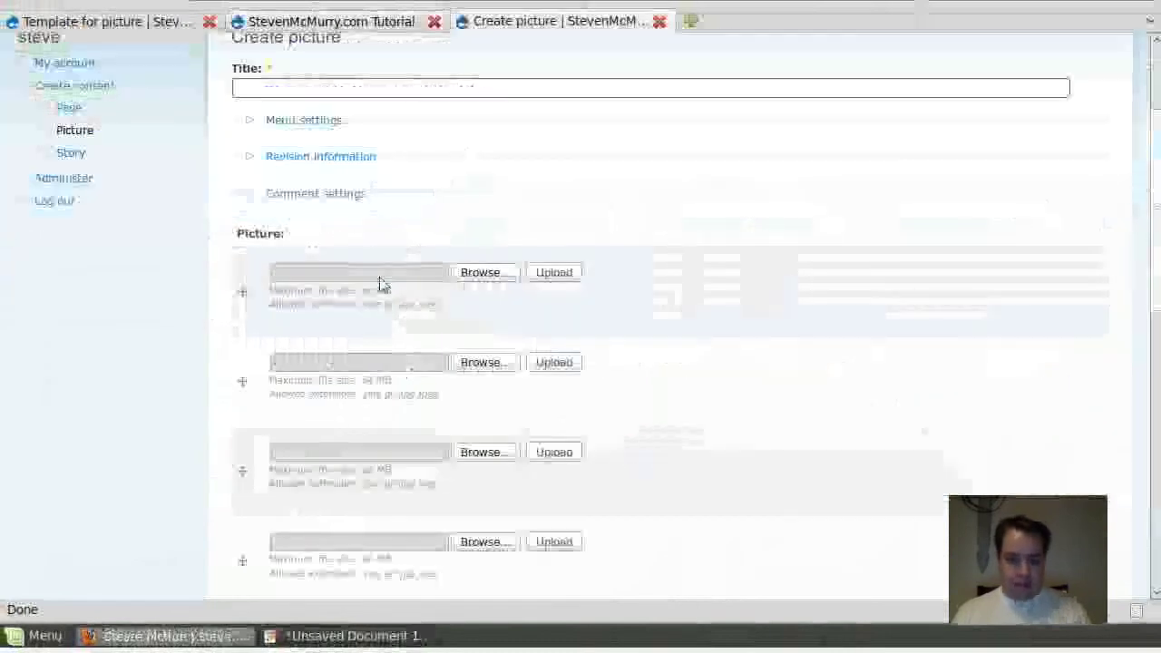
pyautogui.click(469, 95)
pyautogui.write('Ph')
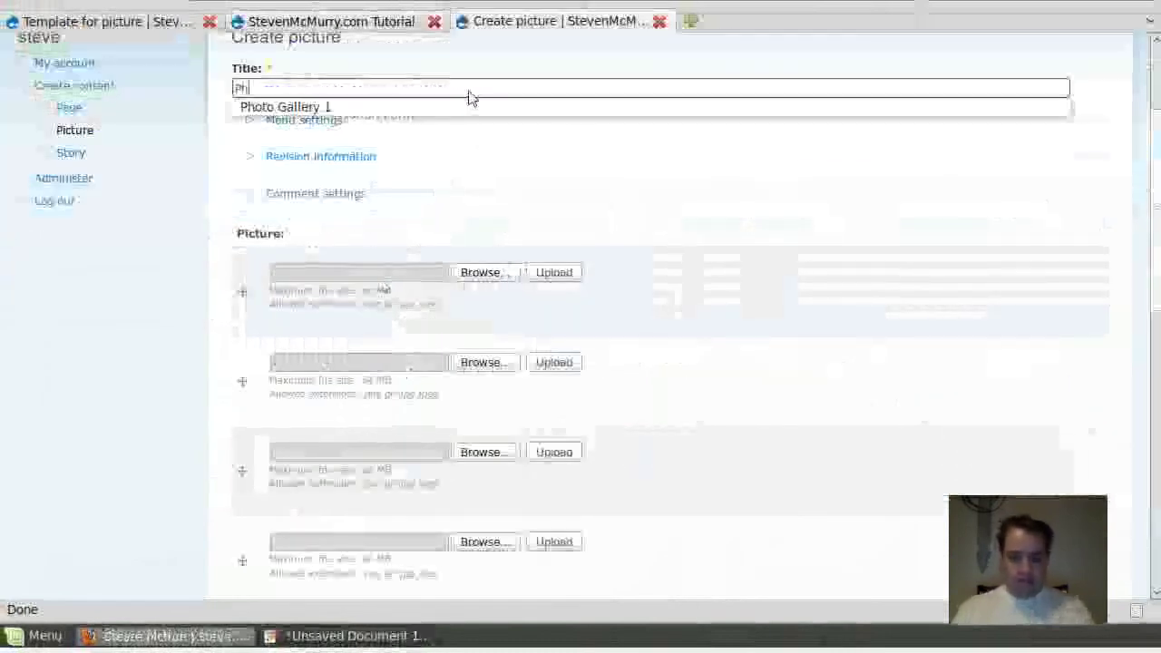
pyautogui.write('oto 2')
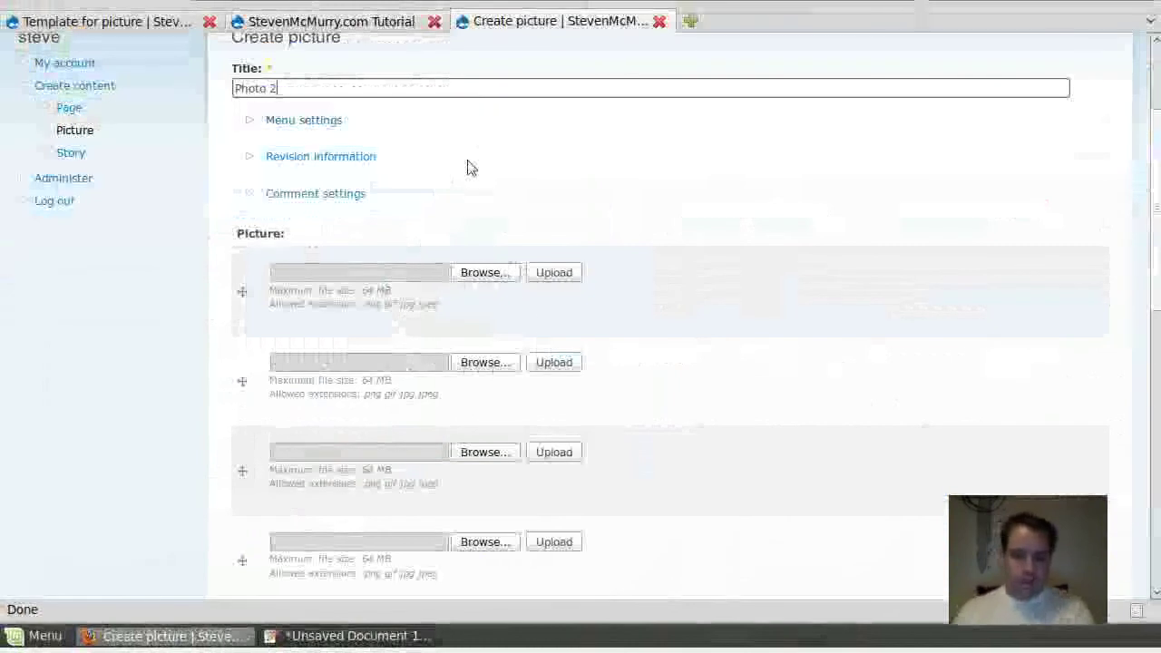
# Choose tumblr_llk2jsT0uS1qho5fmo1_500.jpg, tumblr_lp5tt8RLVb1qanb21o1_500.jpg and tumblr_lp6zt4h8VL1qzipvbo1_500.jpg from the Pictures folder for the first three picture rows.
pyautogui.click(485, 272)
pyautogui.doubleClick(467, 142)
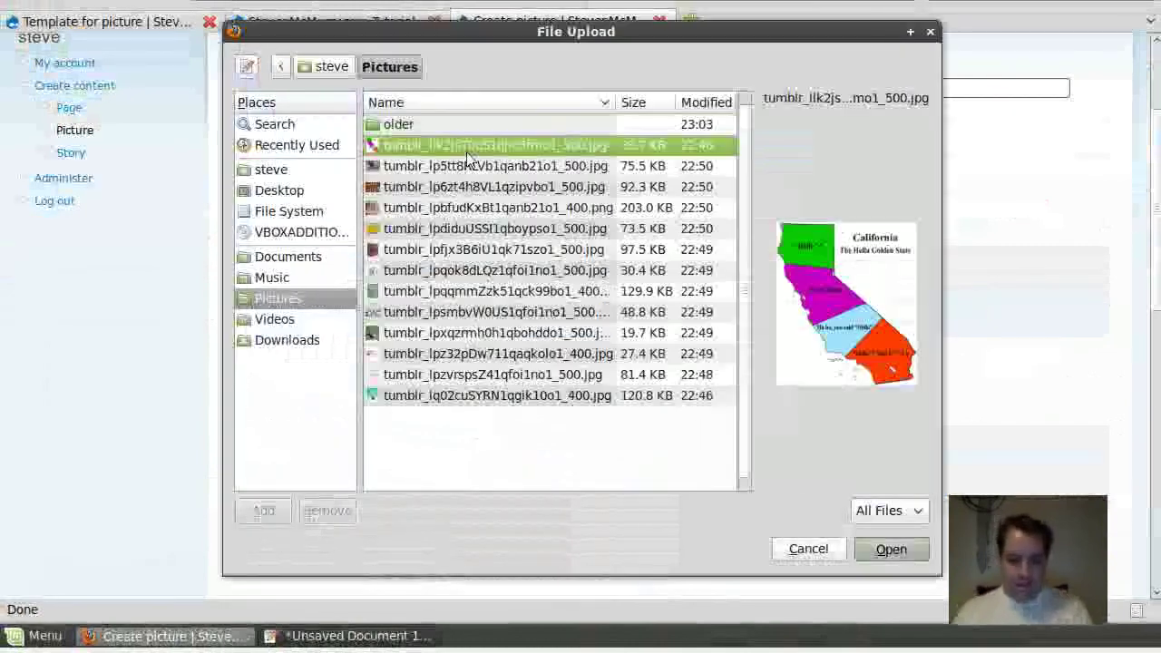
pyautogui.click(494, 359)
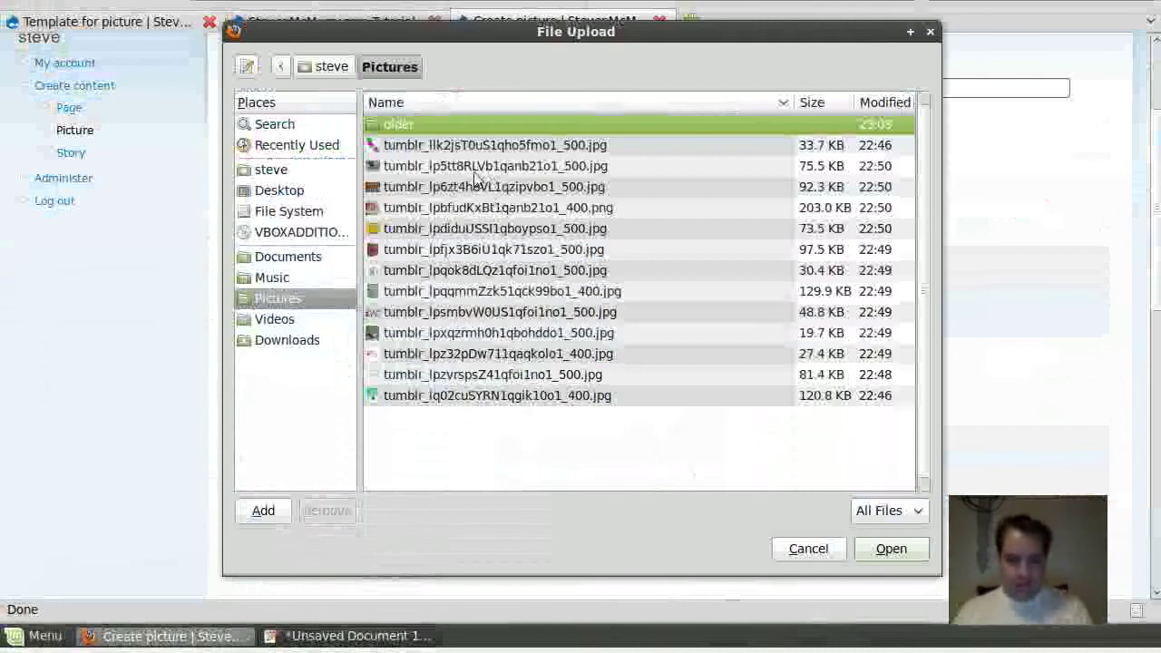
pyautogui.click(472, 170)
pyautogui.doubleClick(471, 173)
pyautogui.click(484, 451)
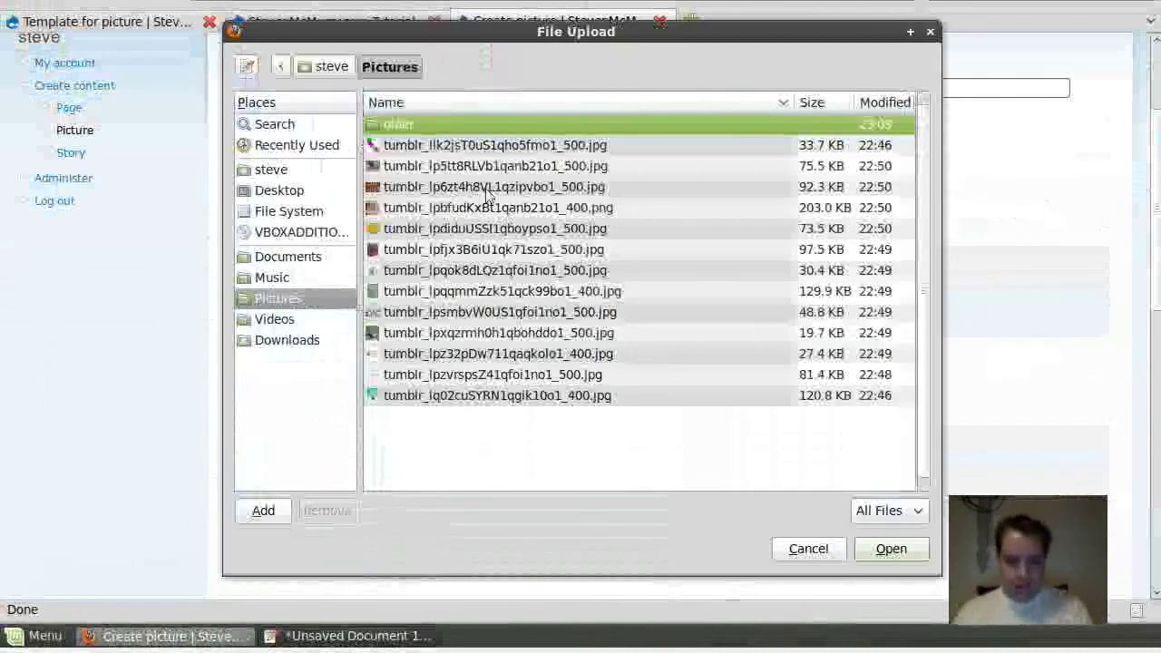
pyautogui.click(480, 188)
pyautogui.doubleClick(481, 187)
# Choose tumblr_lpbfudKxBt1qanb21o1_400.png for both the fourth and the fifth picture rows.
pyautogui.scroll(-3, 327, 401)
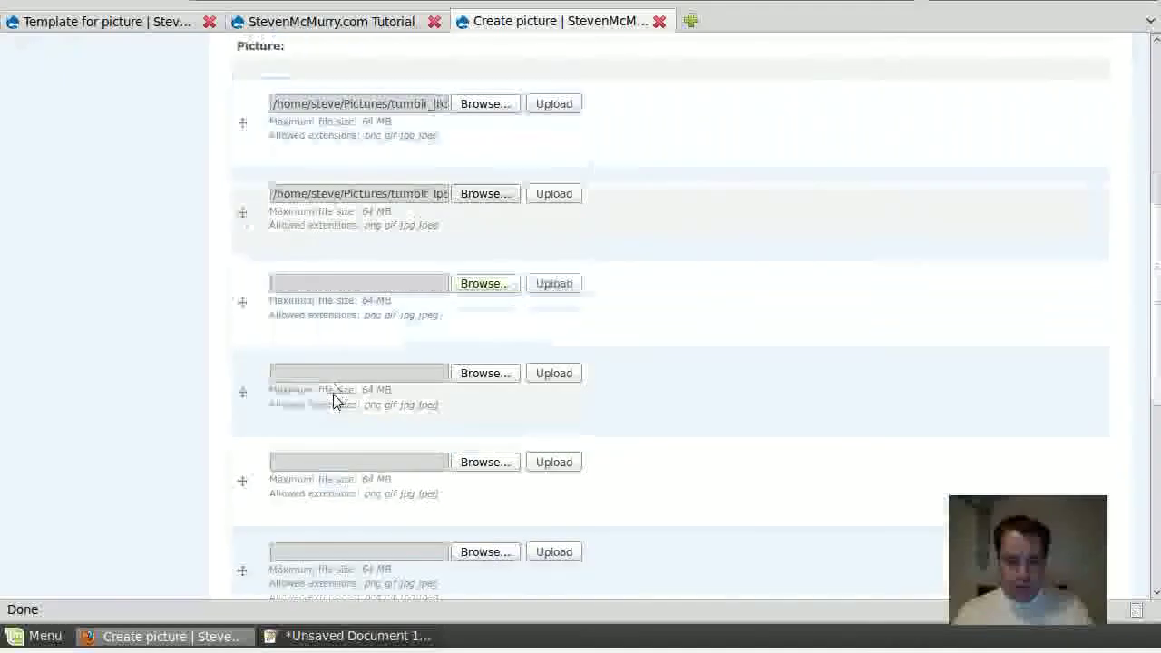
pyautogui.click(482, 288)
pyautogui.click(473, 207)
pyautogui.doubleClick(474, 207)
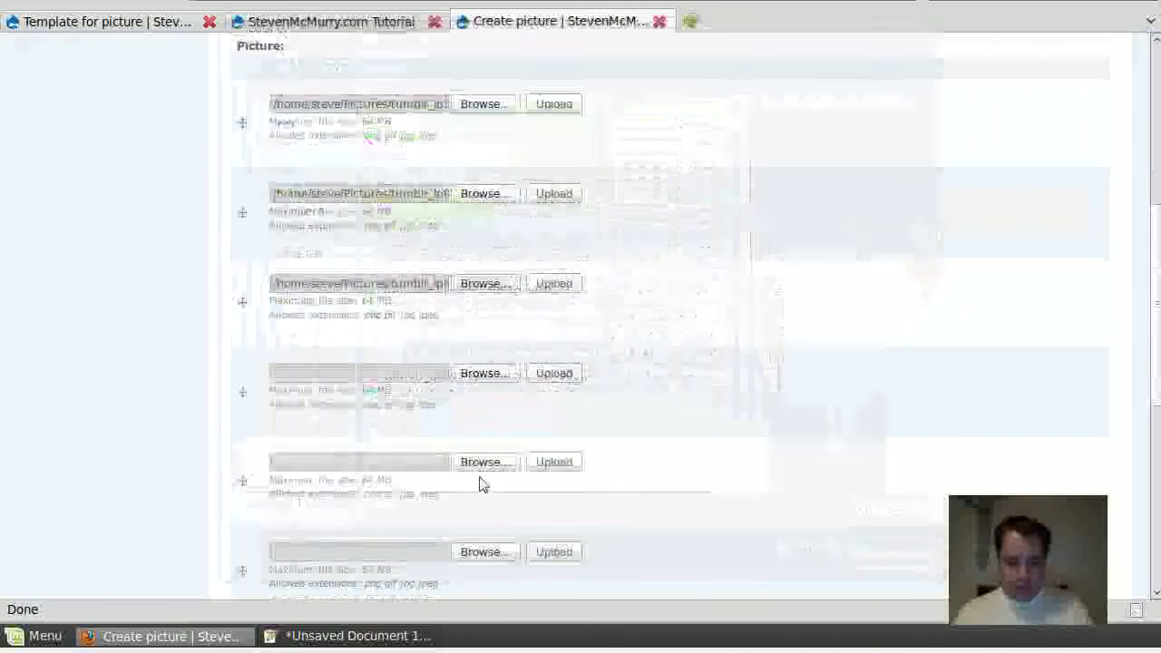
pyautogui.click(485, 373)
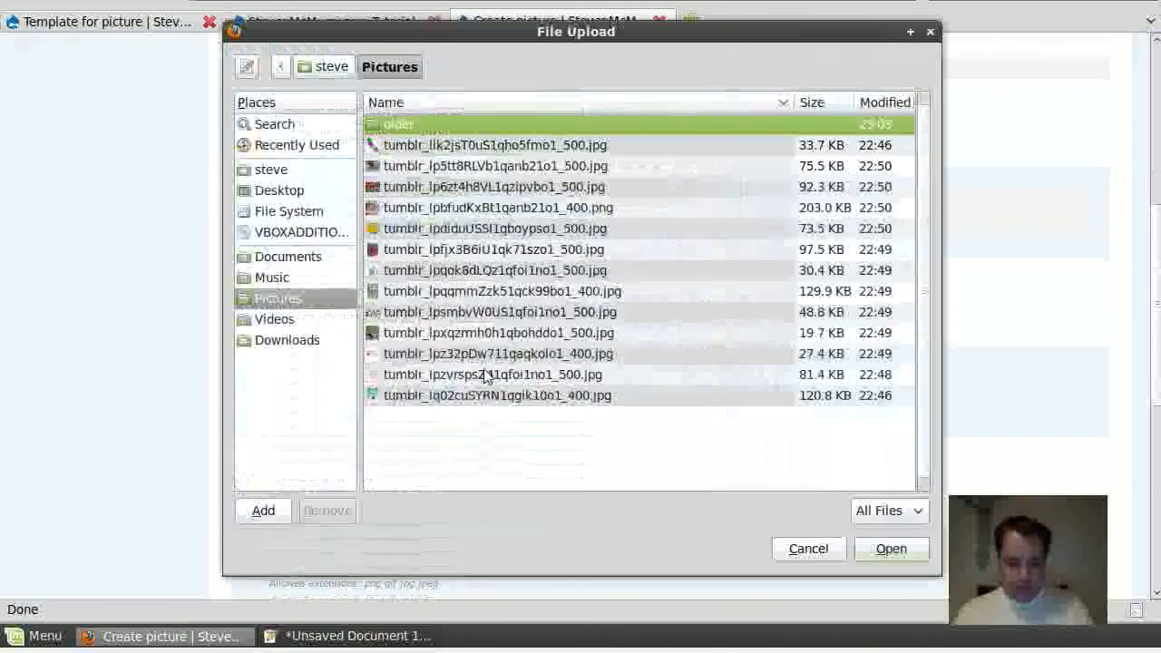
pyautogui.click(489, 211)
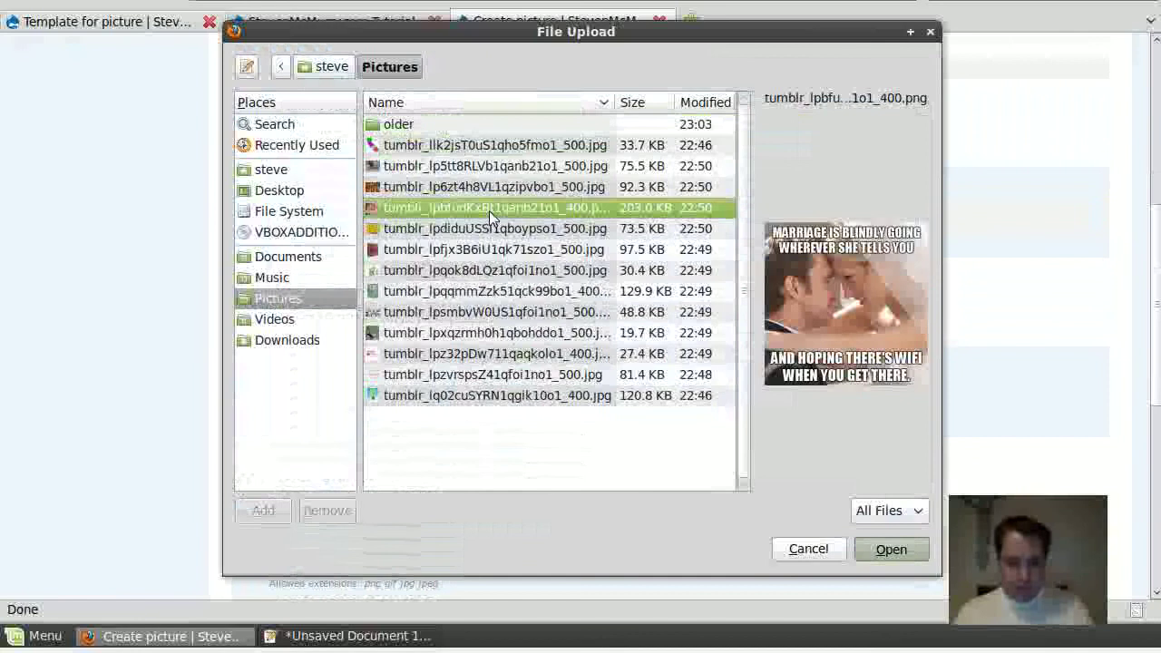
pyautogui.doubleClick(489, 211)
# Choose tumblr_lpdiduUSSI1qboypso1_500.jpg for the sixth picture row and tumblr_lpfjx3B6iU1qk71szo1_500.jpg for the seventh.
pyautogui.click(496, 464)
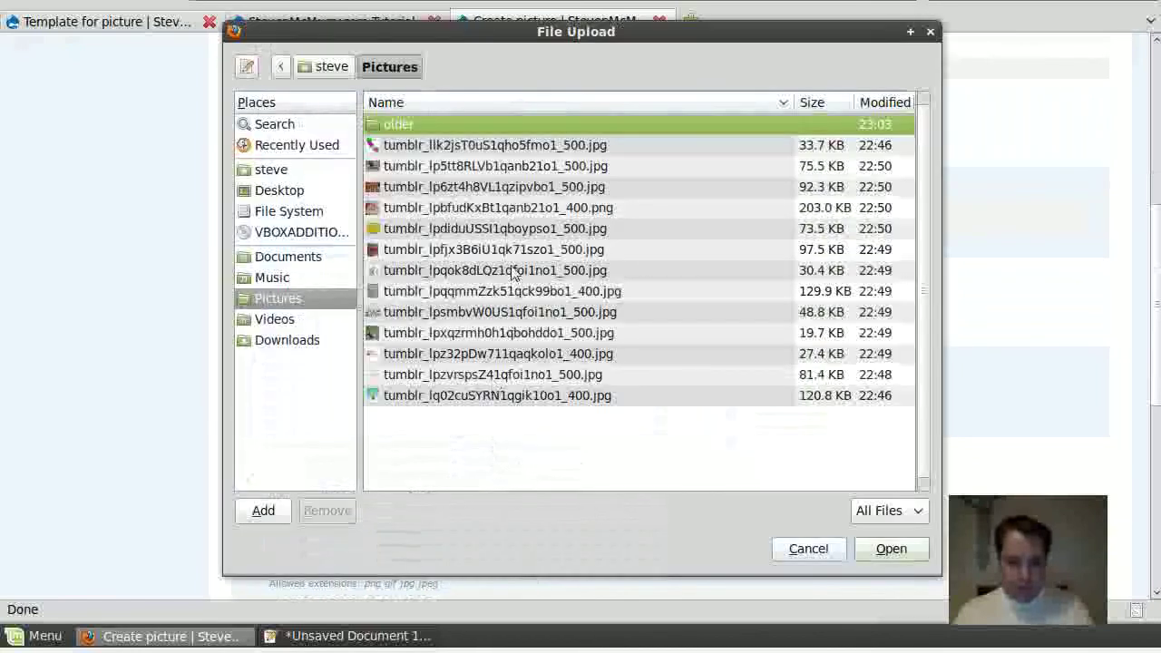
pyautogui.click(507, 229)
pyautogui.doubleClick(508, 229)
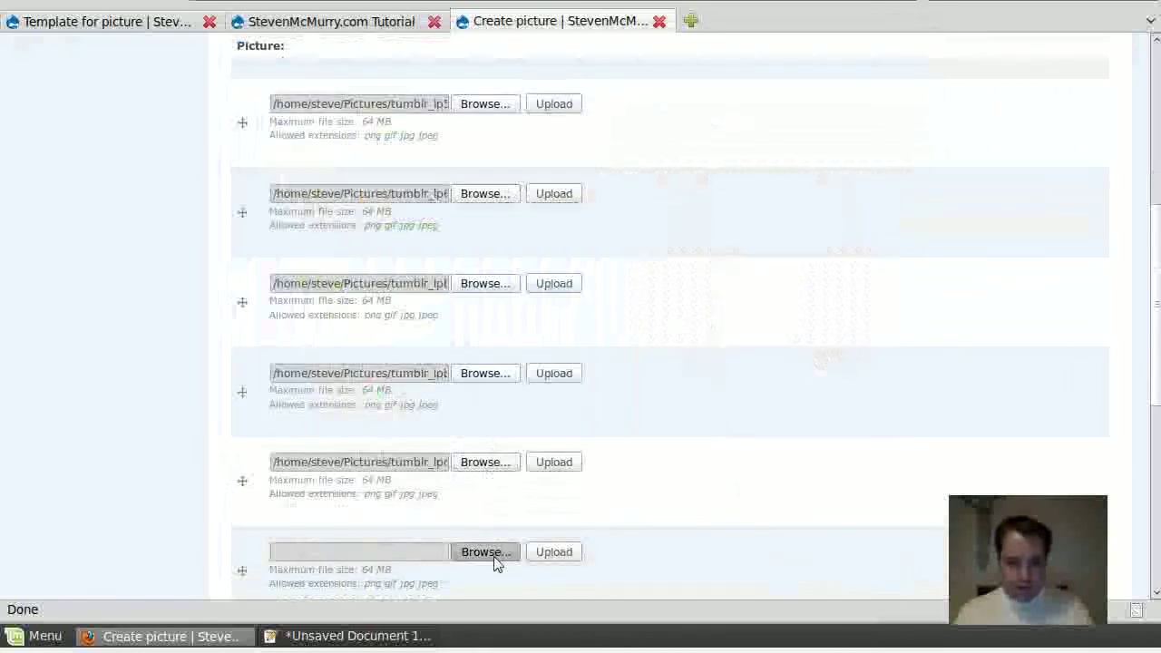
pyautogui.click(493, 555)
pyautogui.click(525, 250)
pyautogui.doubleClick(525, 249)
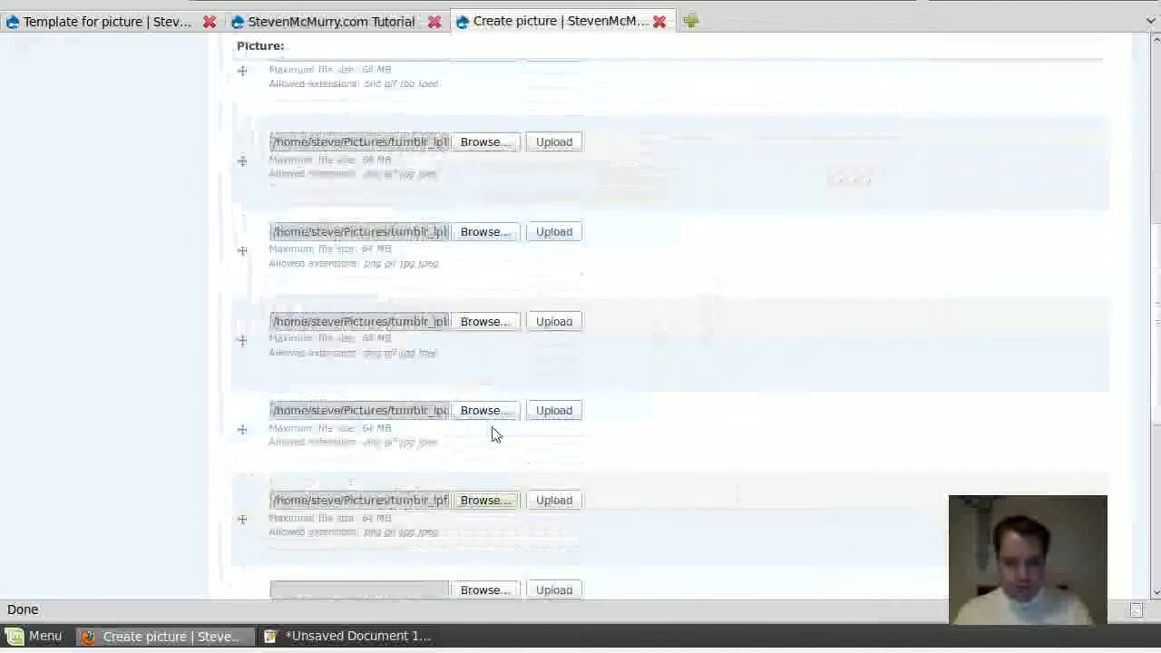
# Choose tumblr_lpsmbvW0US1qfoi1no1_500.jpg and tumblr_lpzvrspsZ41qfoi1no1_500.jpg for the last two picture rows and save the post.
pyautogui.scroll(-1, 490, 435)
pyautogui.click(483, 383)
pyautogui.click(506, 383)
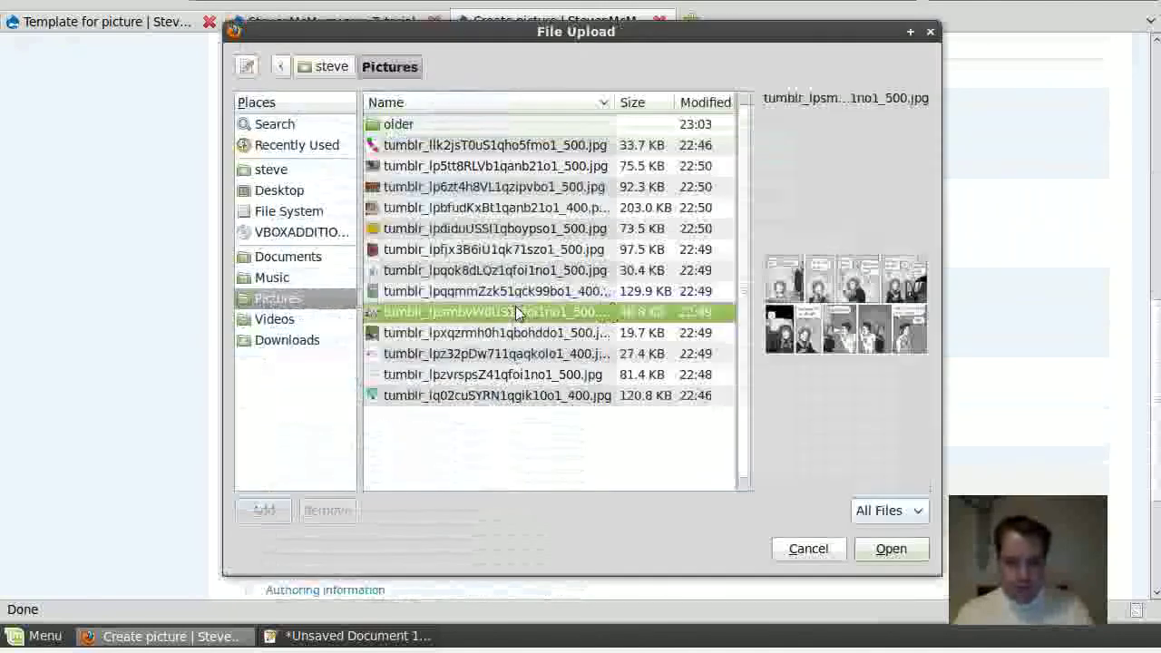
pyautogui.doubleClick(505, 383)
pyautogui.click(484, 472)
pyautogui.click(564, 379)
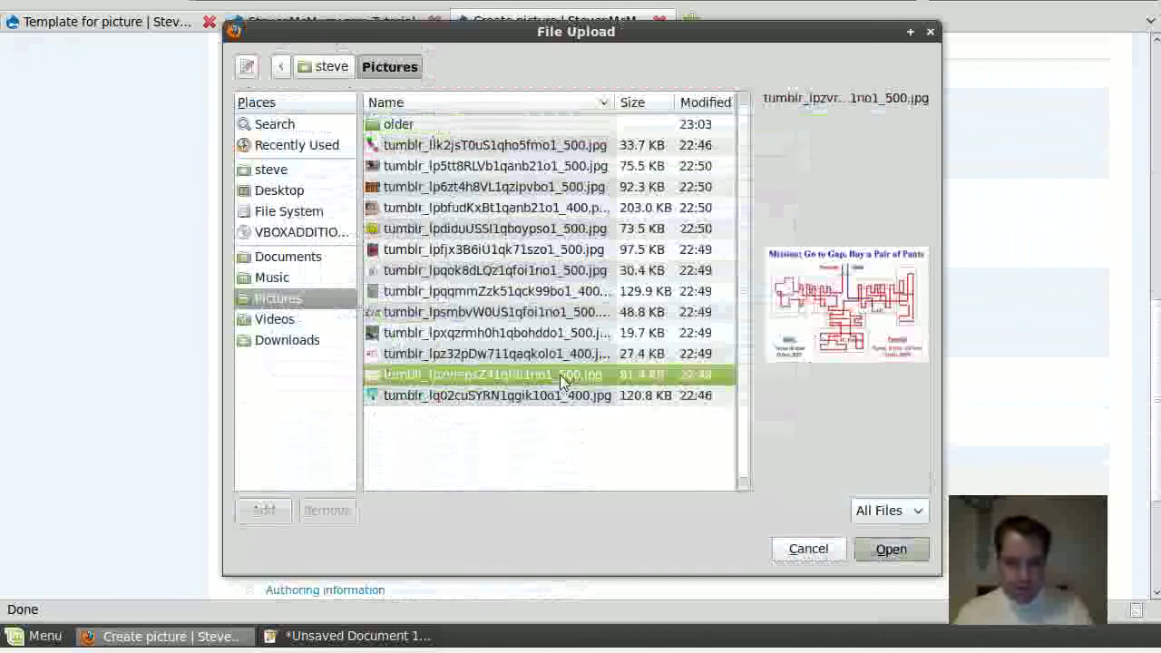
pyautogui.doubleClick(564, 380)
pyautogui.scroll(-5, 363, 549)
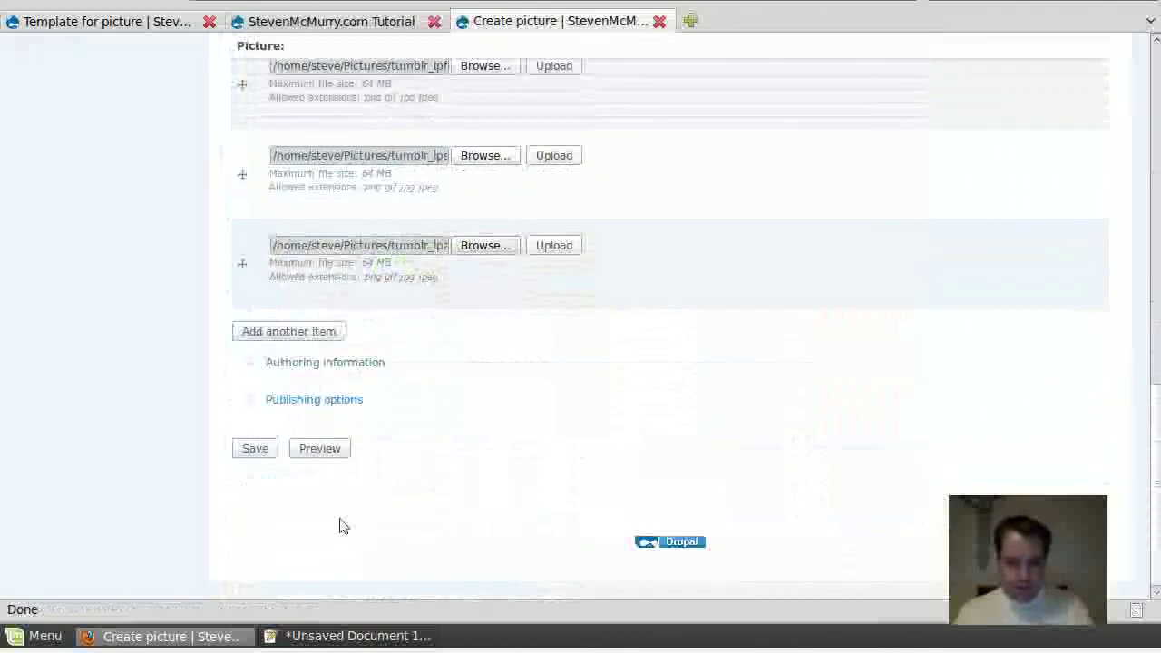
pyautogui.click(254, 448)
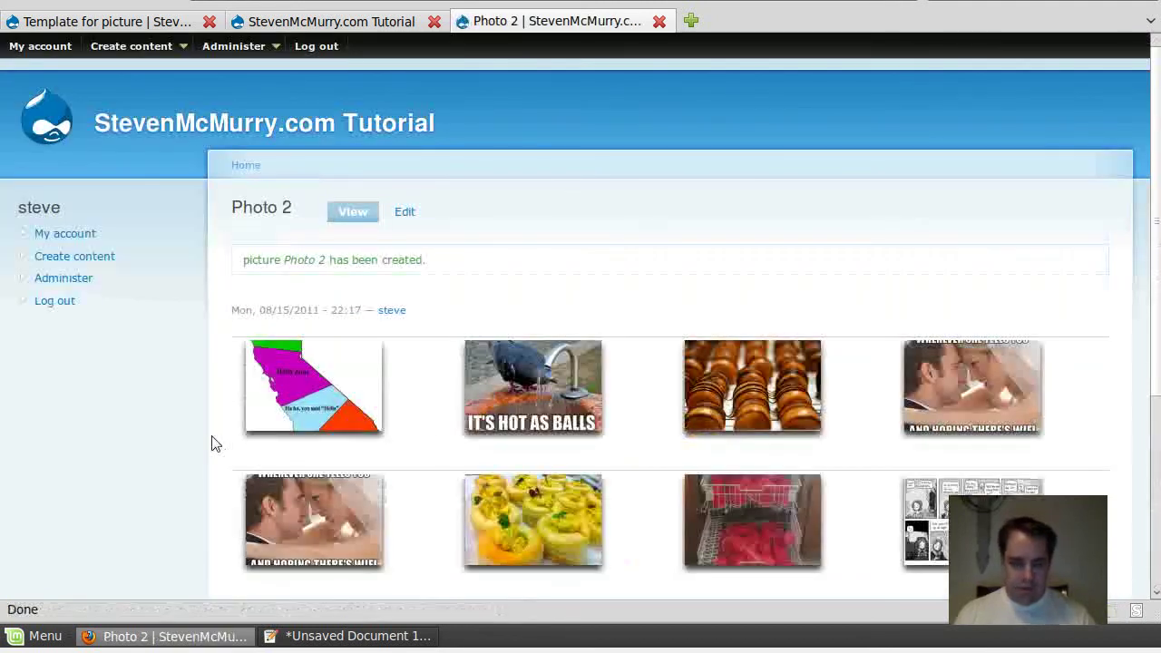
# Examine how the thumbnails are arranged in table rows on the Photo 2 page.
pyautogui.scroll(-5, 179, 441)
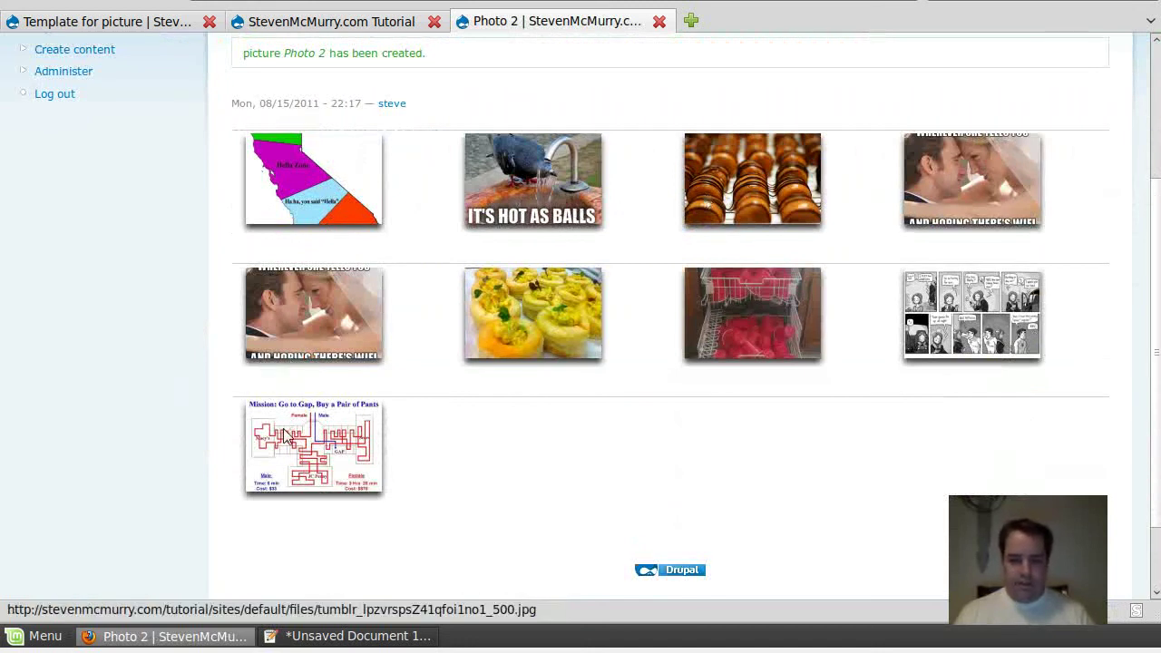
pyautogui.scroll(1, 548, 440)
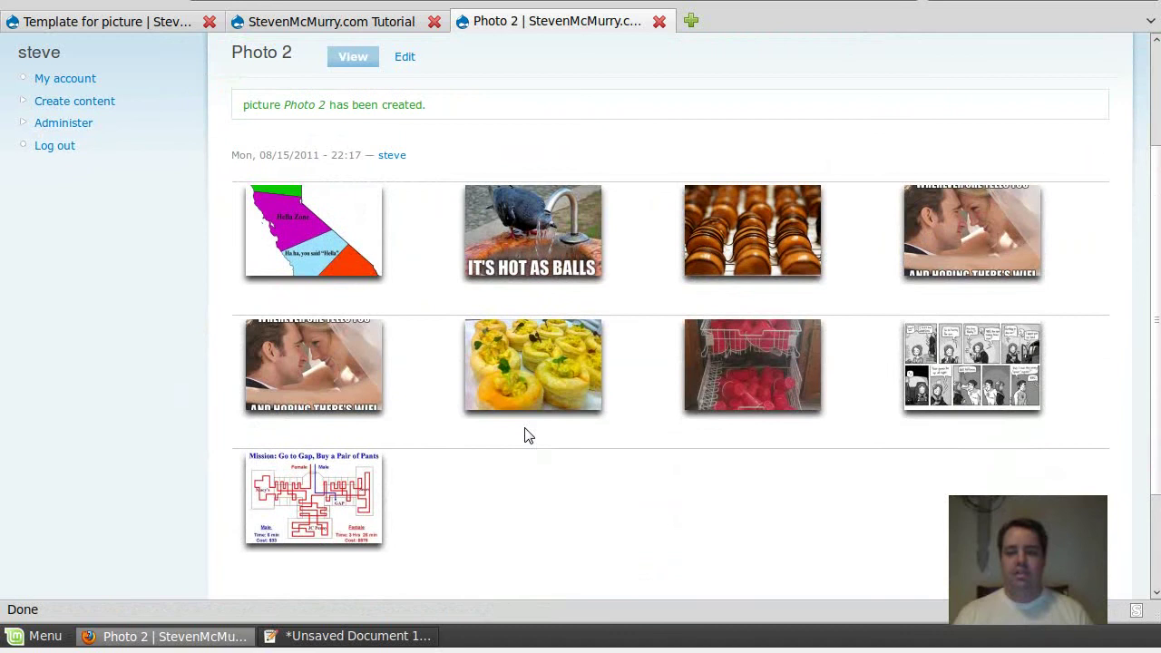
pyautogui.scroll(1, 532, 436)
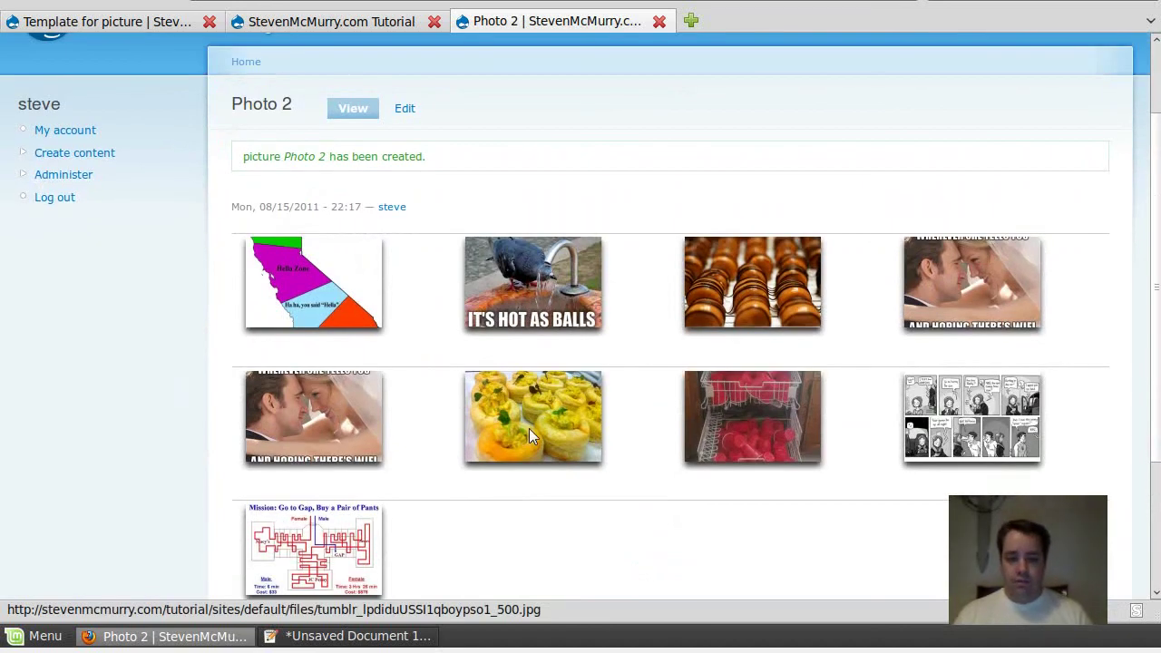